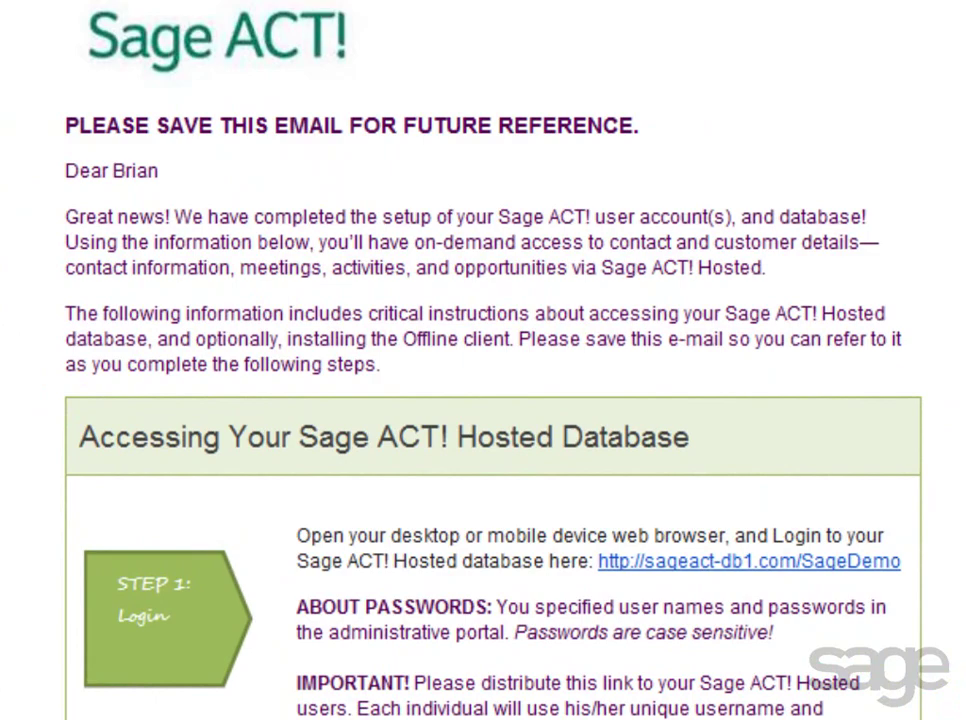
Scroll the welcome email down to 'STEP 1: Install Sage ACT! Premium' and the ACT_Premium_2013.exe link.
{"action": "scroll", "coordinate": [483, 360], "scroll_direction": "down", "scroll_amount": 10}
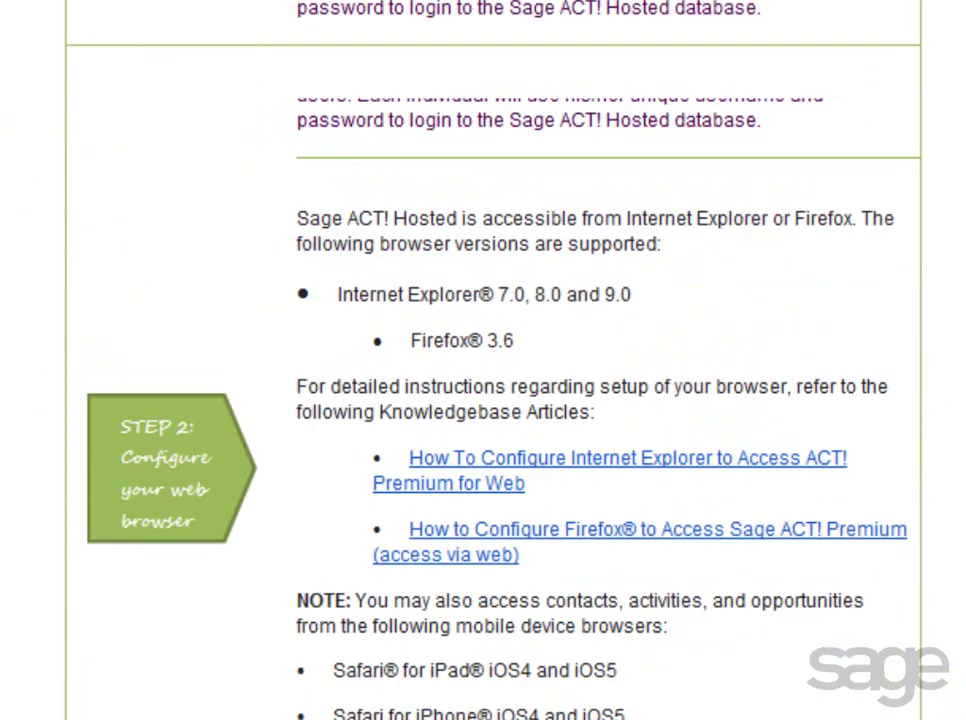
{"action": "scroll", "coordinate": [483, 360], "scroll_direction": "down", "scroll_amount": 4}
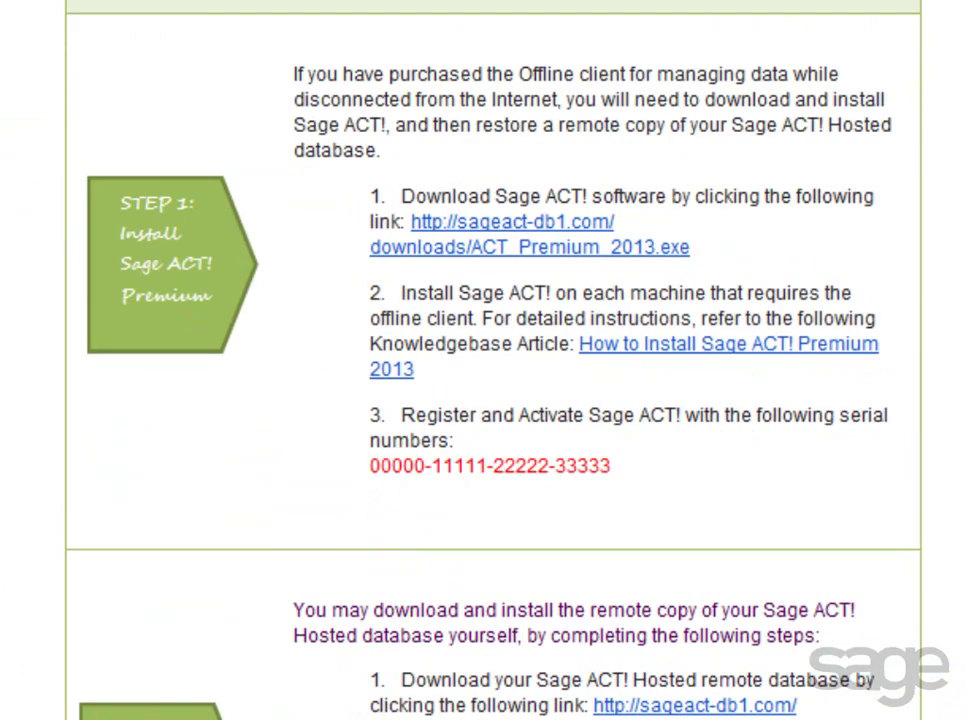
{"action": "scroll", "coordinate": [877, 198], "scroll_direction": "down", "scroll_amount": 1}
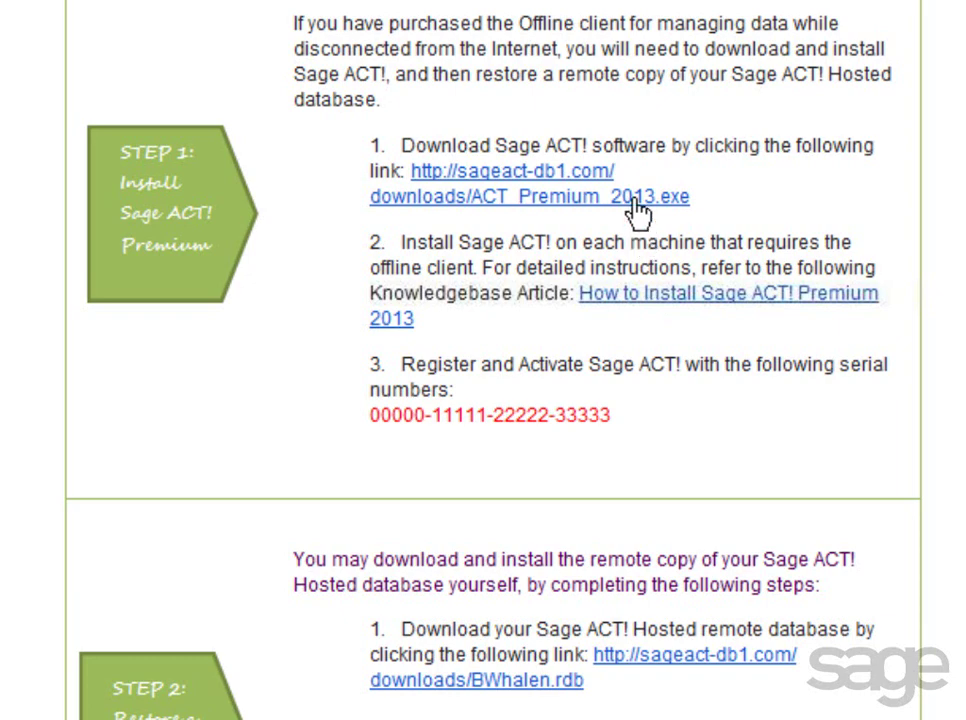
Download ACT_Premium_2013.exe through the blocked-download bar and save it to the Desktop.
{"action": "left_click", "coordinate": [481, 181]}
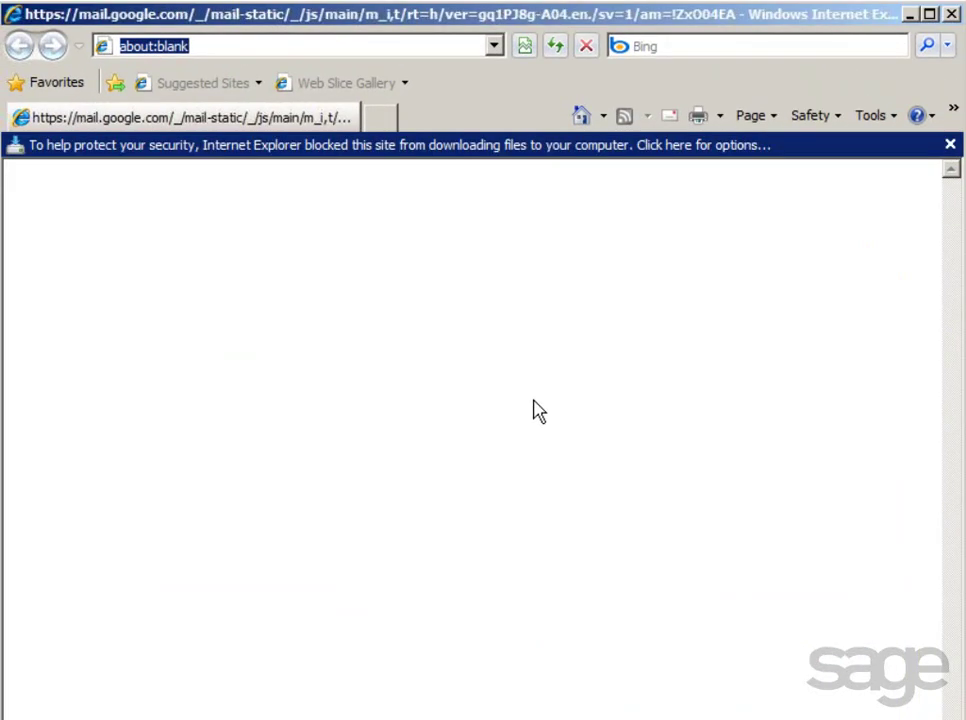
{"action": "left_click", "coordinate": [618, 148]}
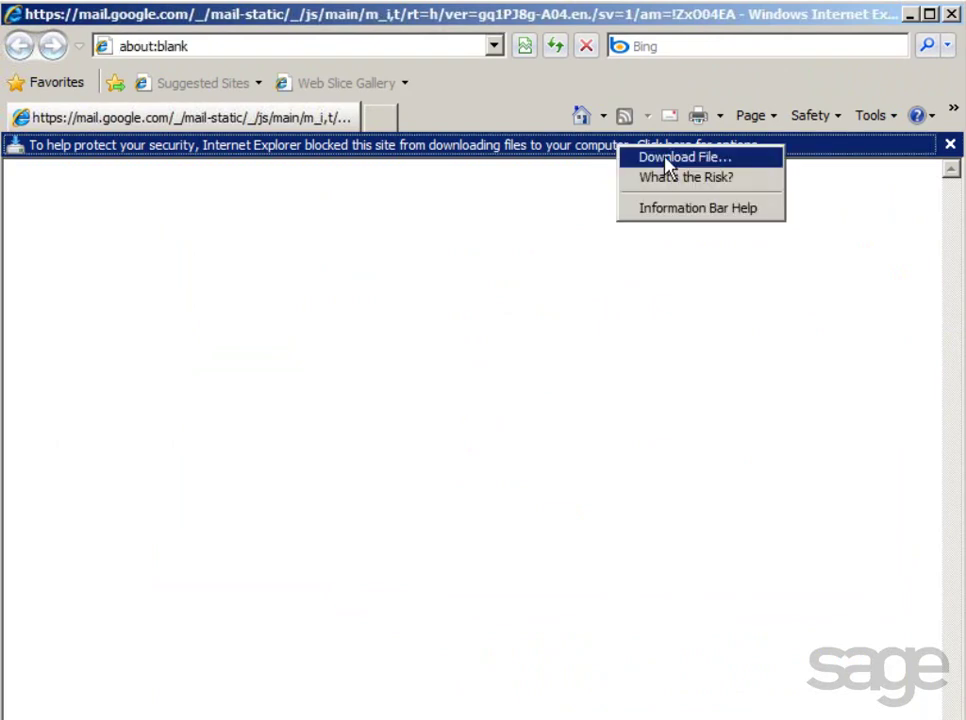
{"action": "left_click", "coordinate": [666, 160]}
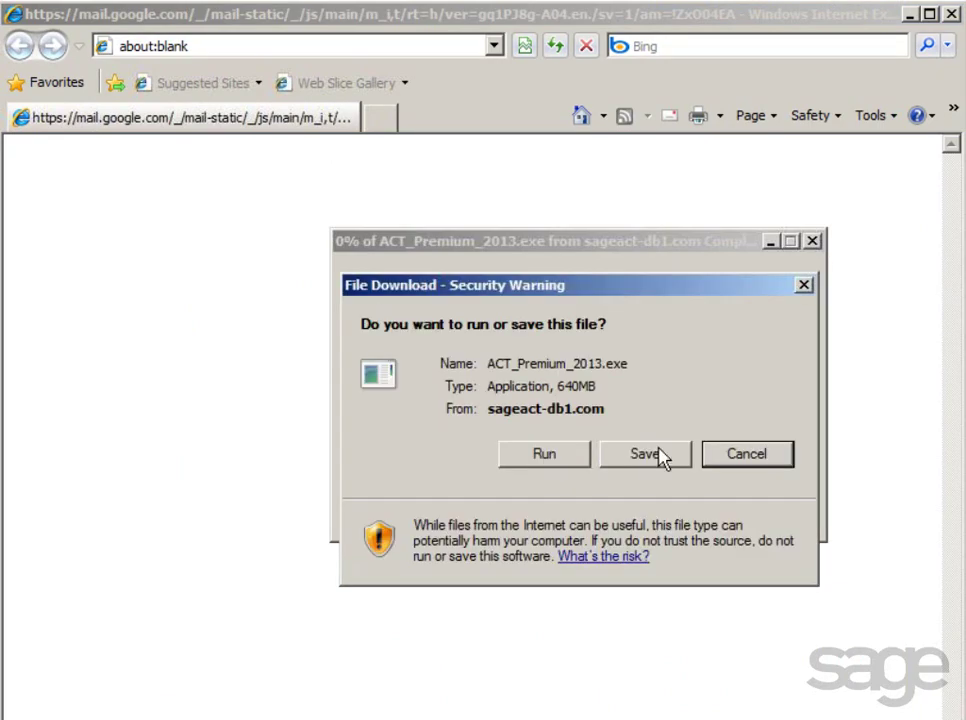
{"action": "left_click", "coordinate": [659, 455]}
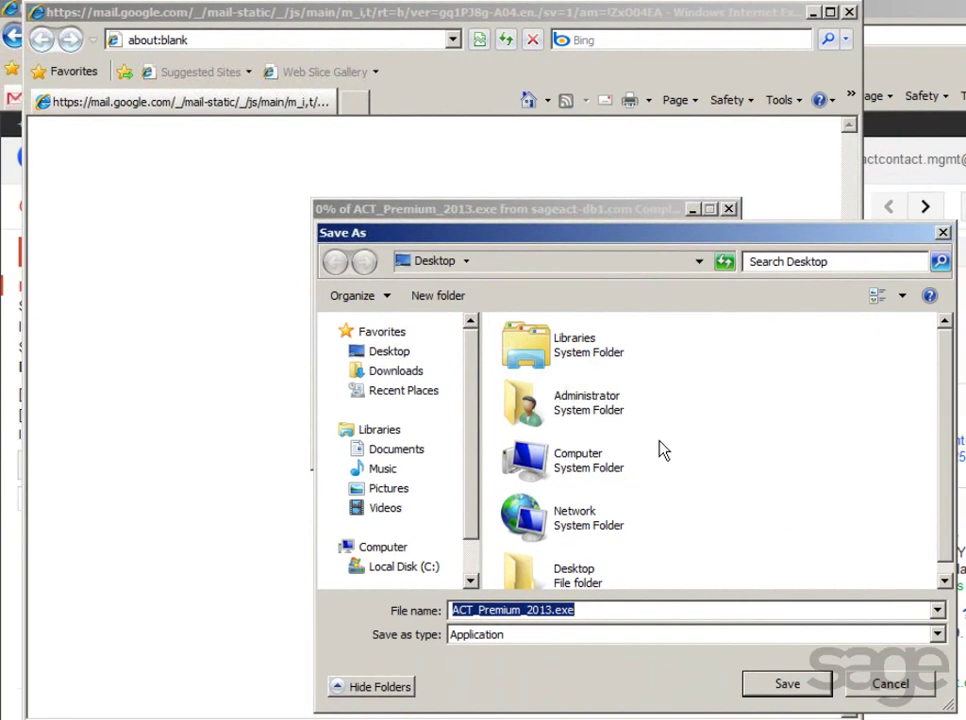
{"action": "left_click", "coordinate": [775, 692]}
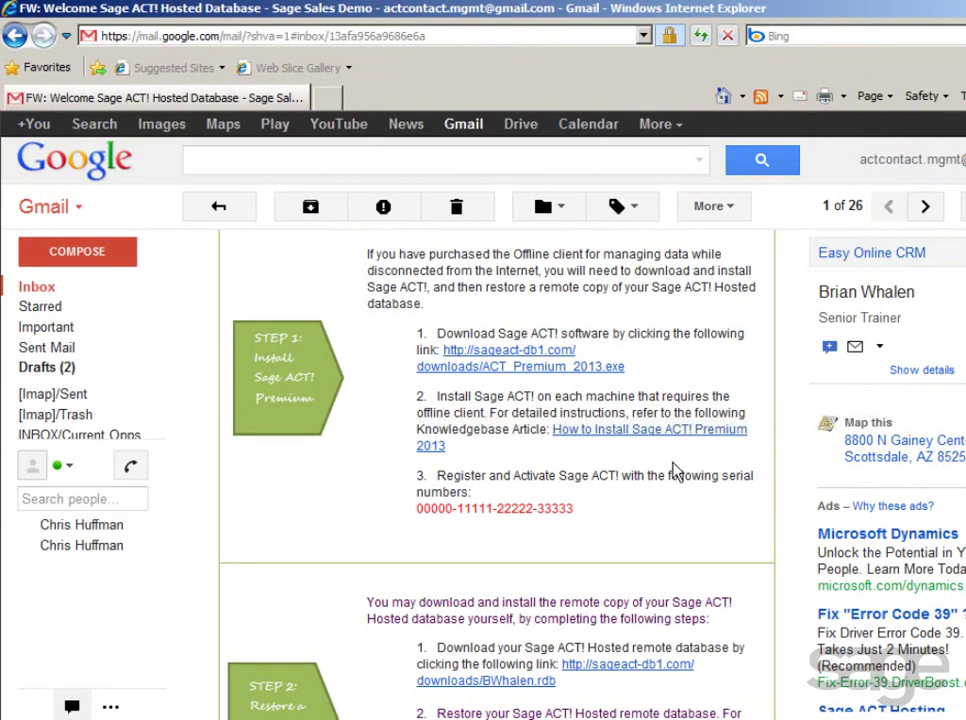
Close the install article, download-complete notice and blank browser window, then select the desktop installer.
{"action": "left_click", "coordinate": [620, 434]}
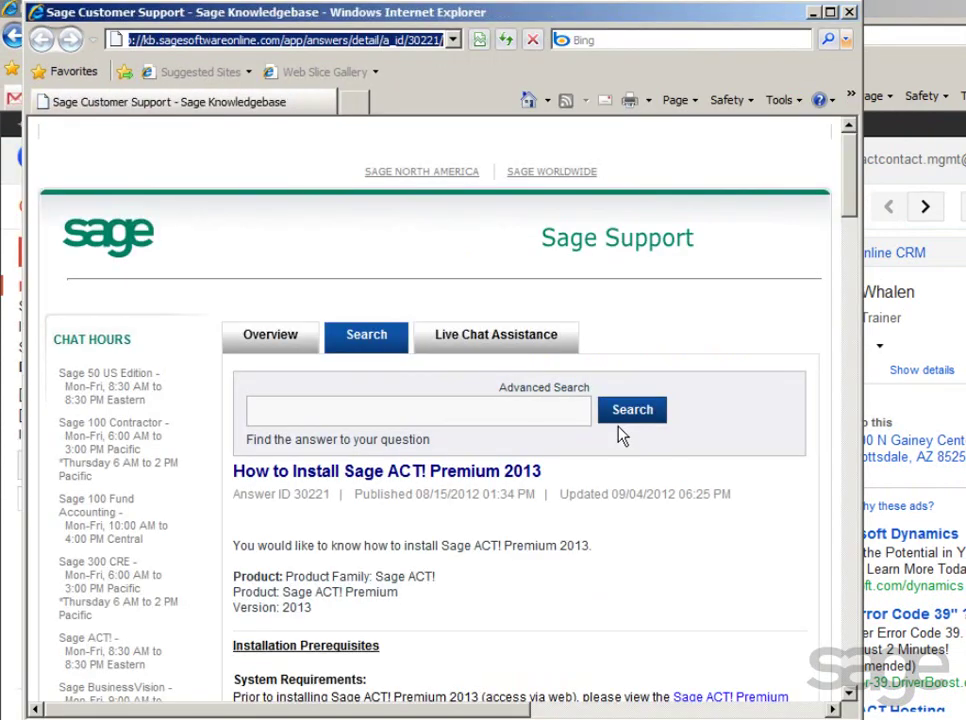
{"action": "left_click", "coordinate": [849, 14]}
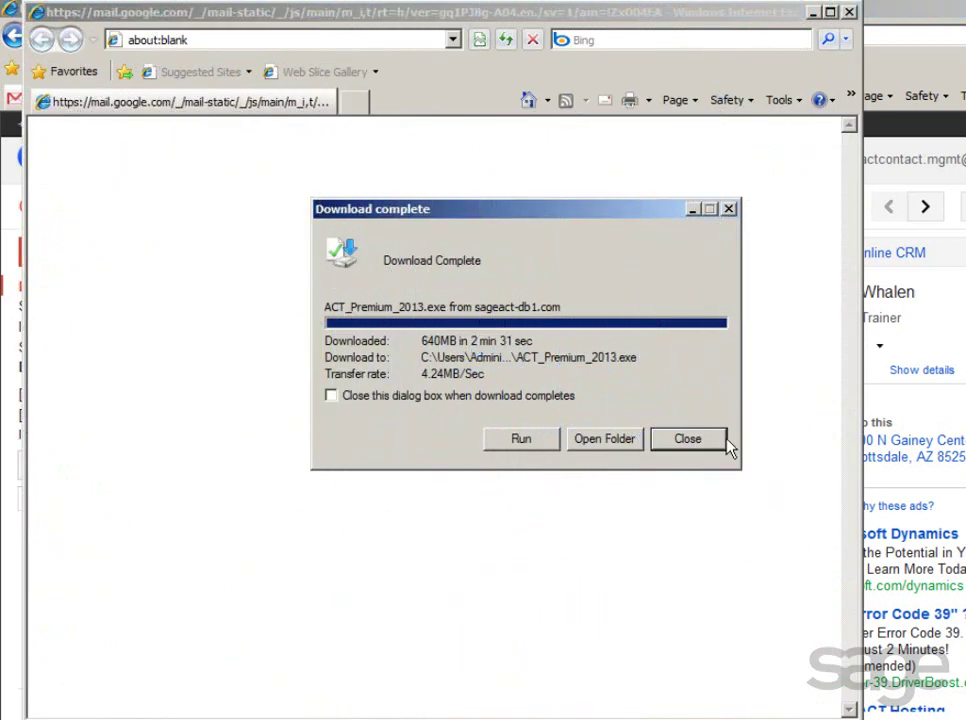
{"action": "left_click", "coordinate": [699, 441]}
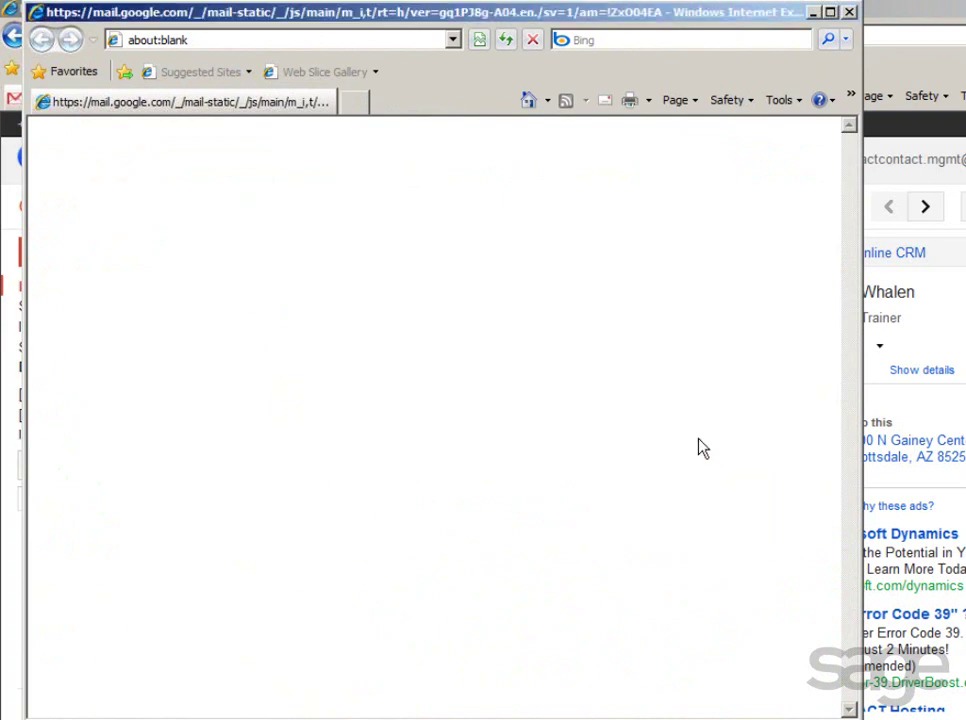
{"action": "left_click", "coordinate": [847, 14]}
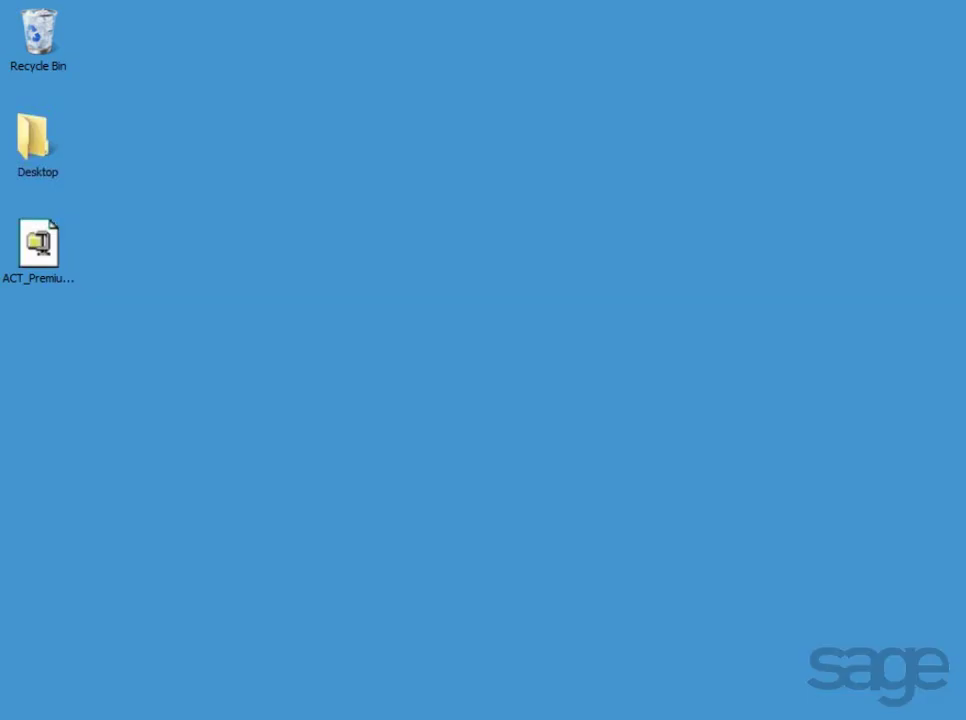
{"action": "left_click", "coordinate": [40, 252]}
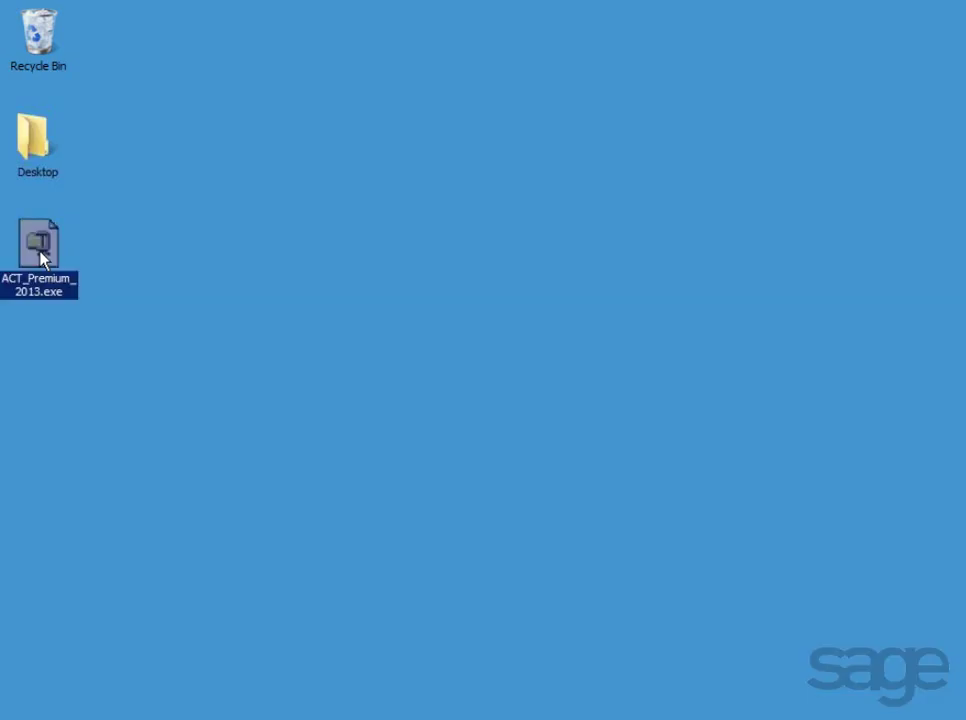
Run ACT_Premium_2013.exe from the desktop and choose 'Install Sage ACT! Premium 2013' in the launcher.
{"action": "double_click", "coordinate": [40, 252]}
{"action": "left_click", "coordinate": [580, 396]}
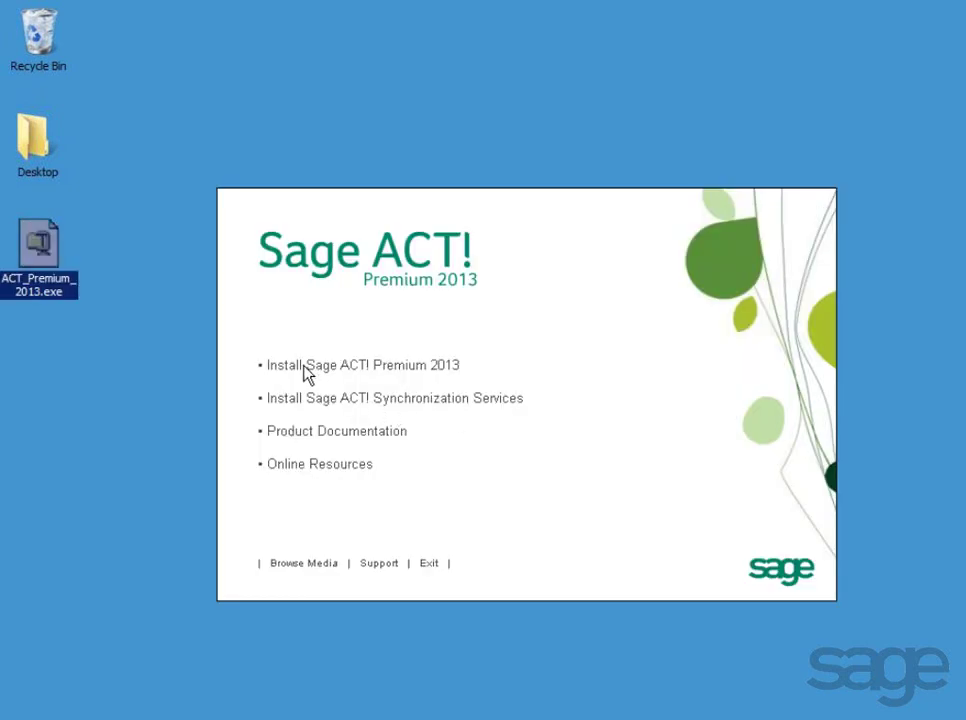
{"action": "left_click", "coordinate": [427, 373]}
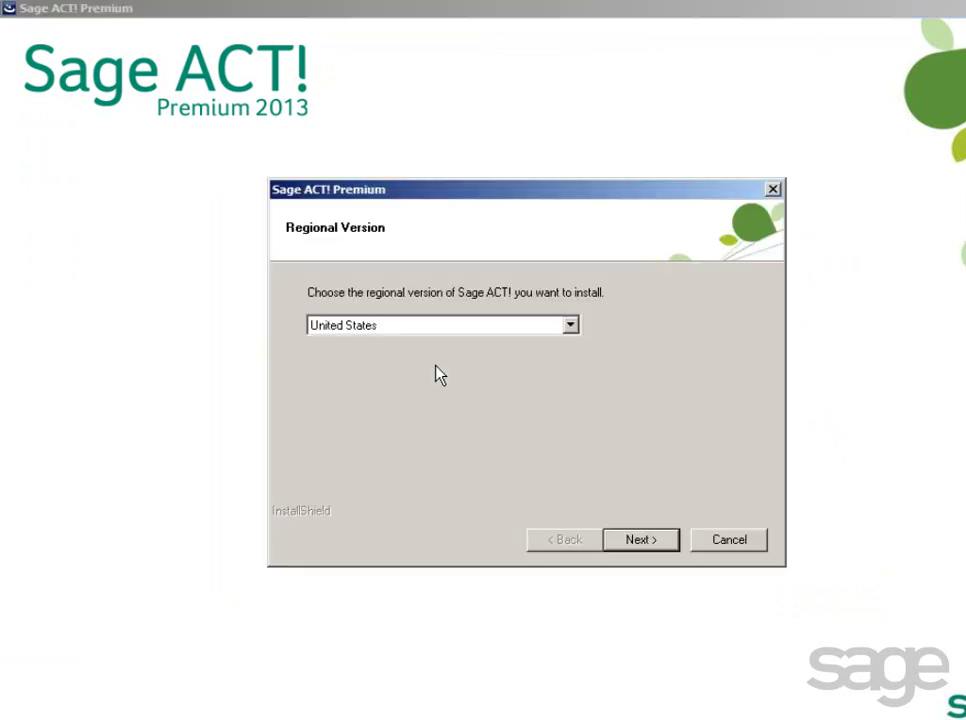
Install with the United States regional version, accepted licence and Typical setup, then finish the wizard.
{"action": "left_click", "coordinate": [569, 326]}
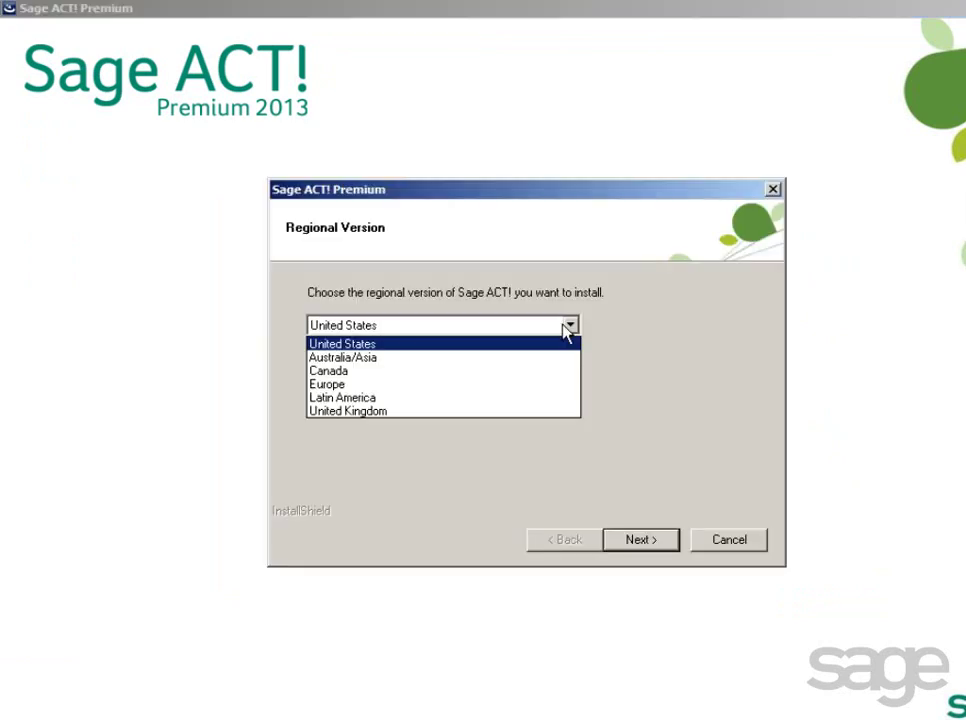
{"action": "left_click", "coordinate": [558, 345]}
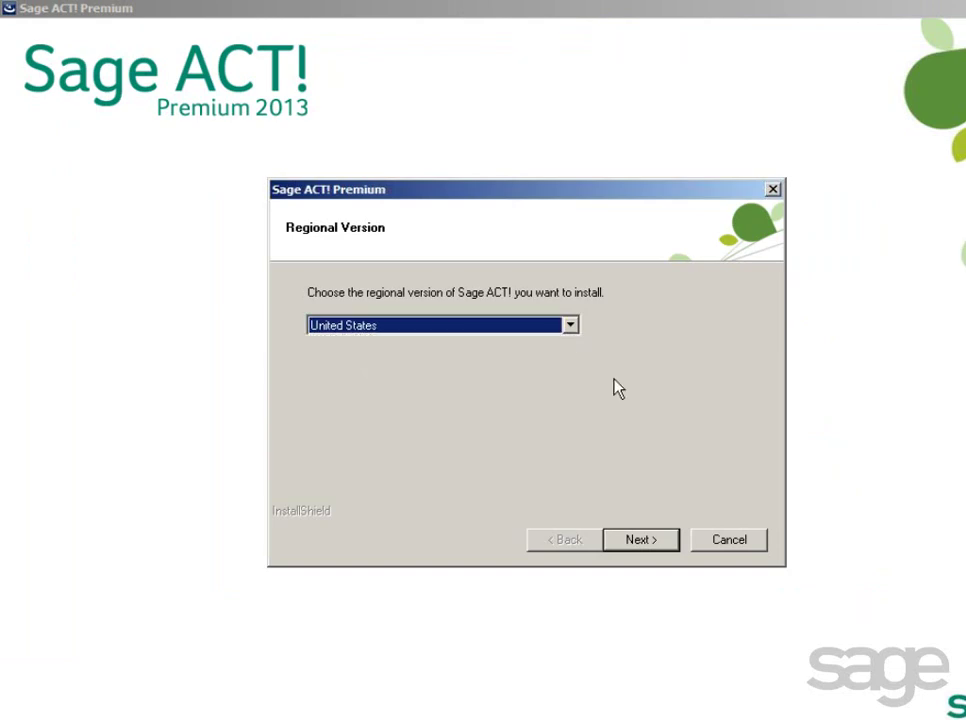
{"action": "left_click", "coordinate": [636, 545]}
{"action": "left_click_drag", "start_coordinate": [745, 323], "coordinate": [712, 567]}
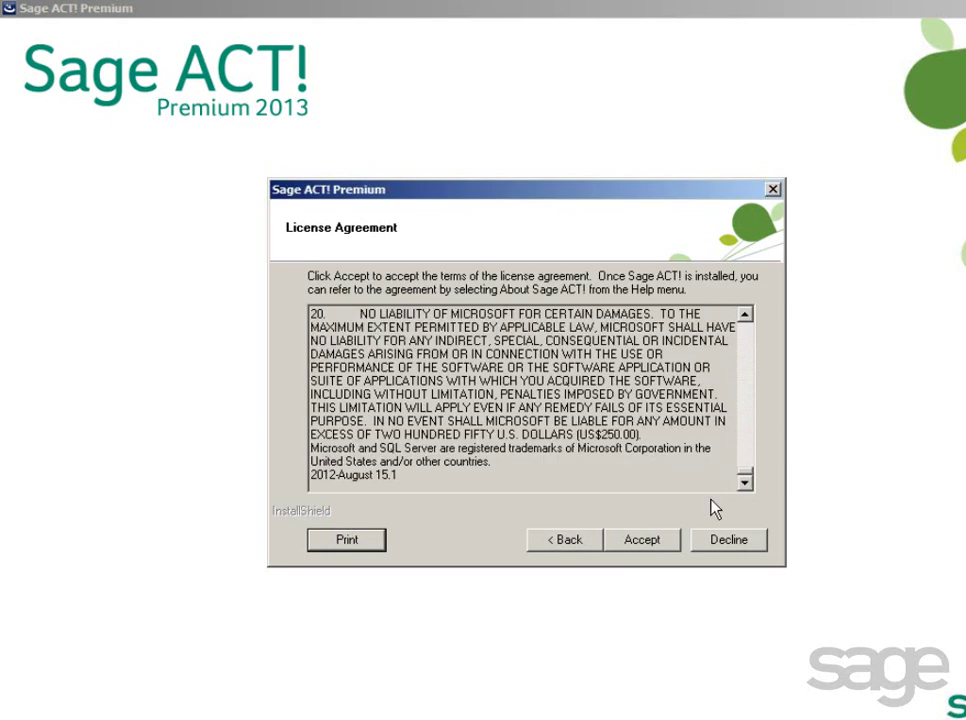
{"action": "left_click", "coordinate": [637, 545]}
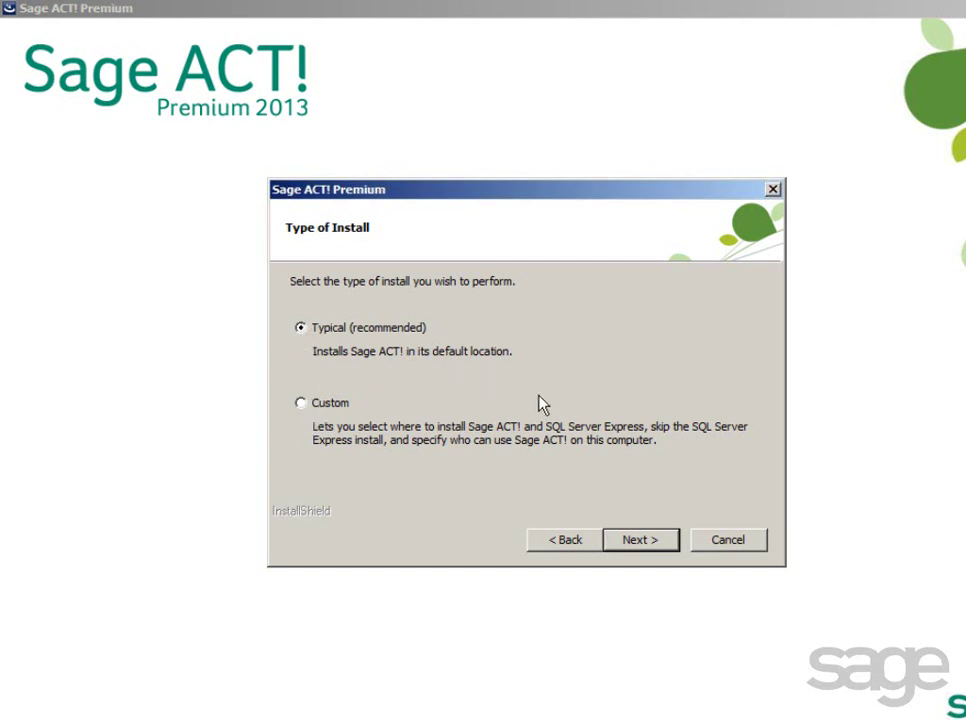
{"action": "left_click", "coordinate": [630, 541]}
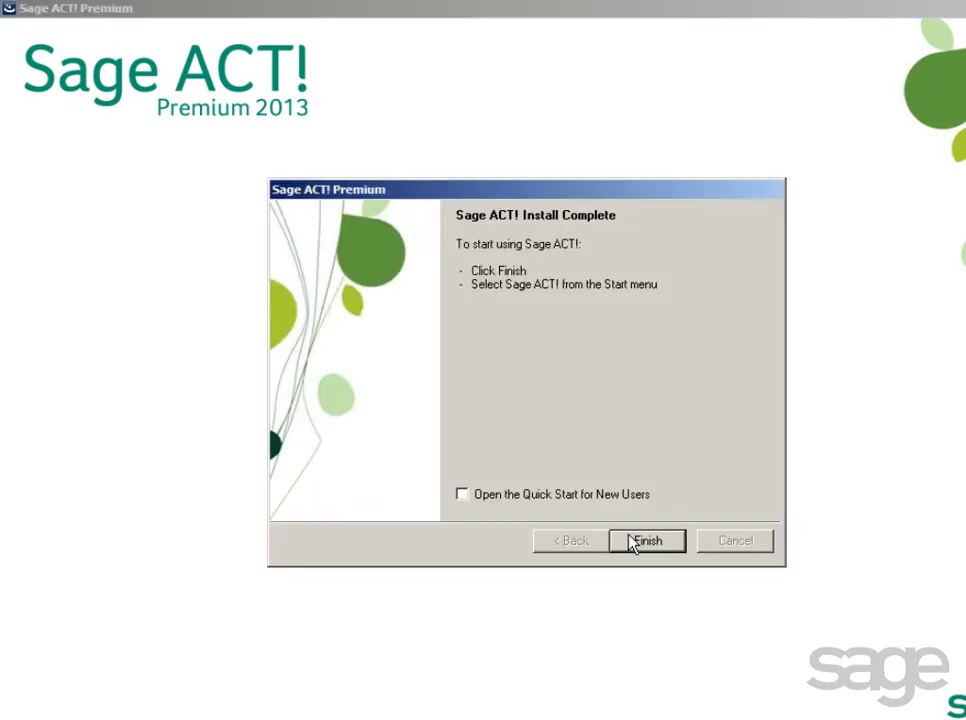
{"action": "left_click", "coordinate": [647, 547]}
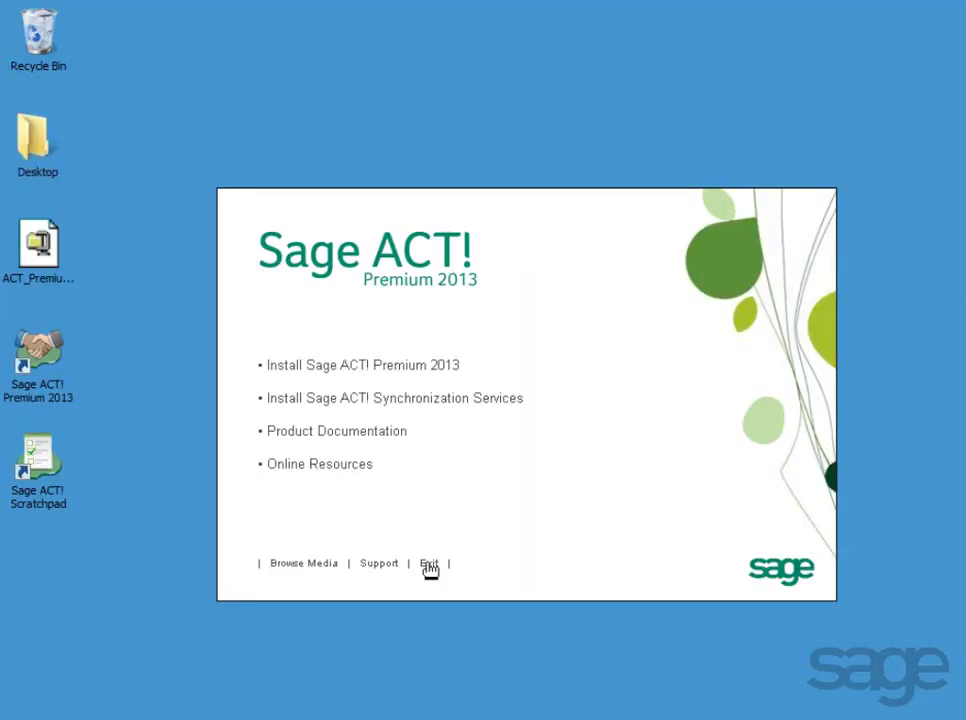
Exit the Sage ACT! setup launcher and bring up the Start menu.
{"action": "left_click", "coordinate": [429, 566]}
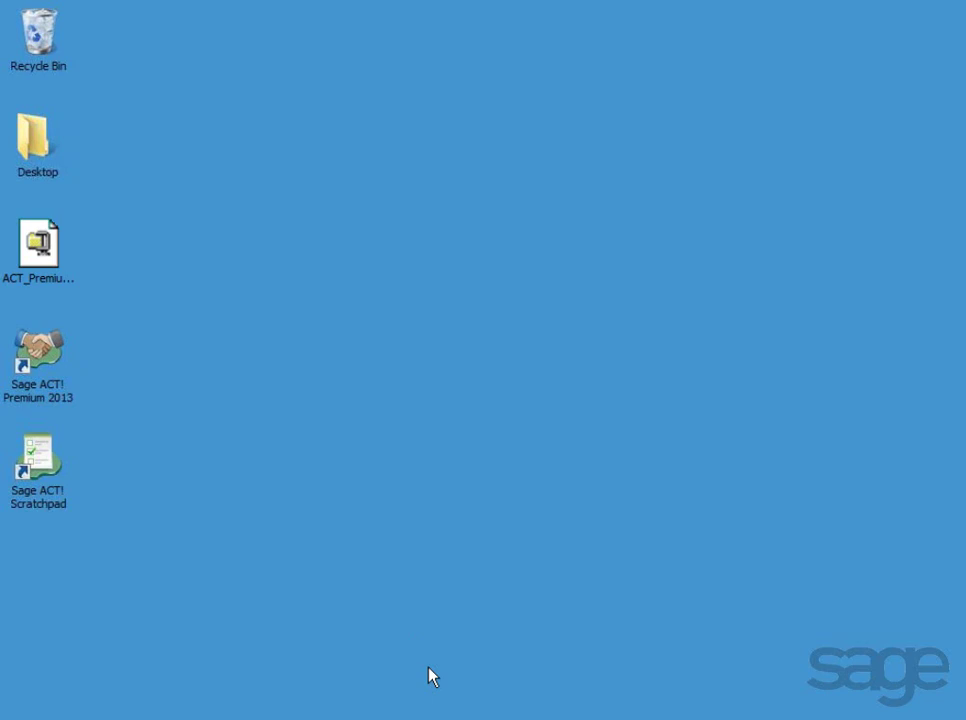
{"action": "key", "text": "super"}
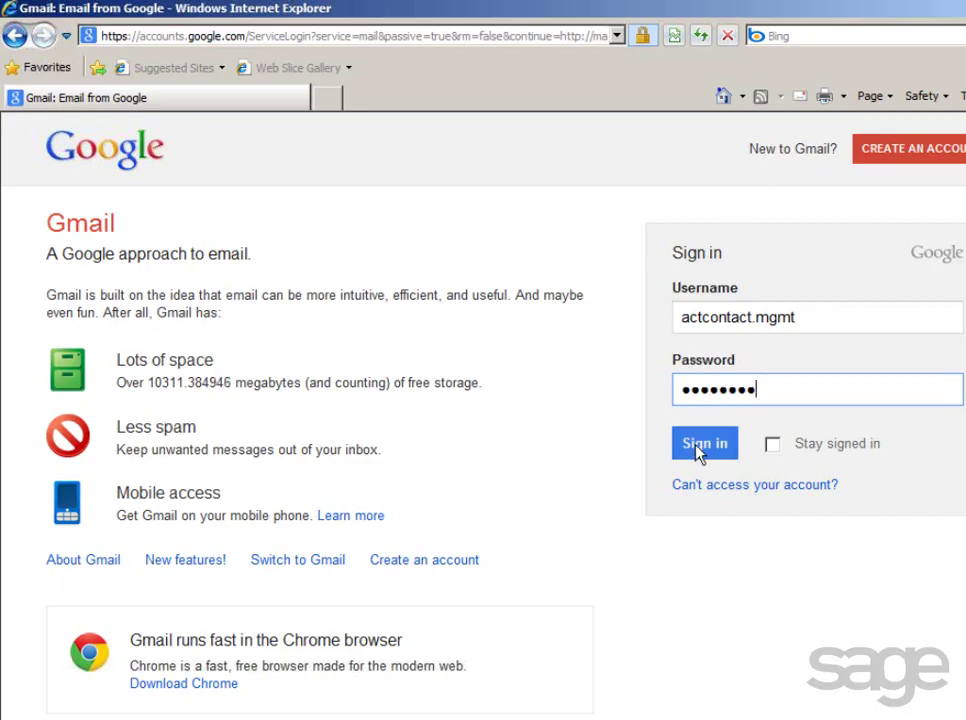
{"action": "left_click", "coordinate": [699, 452]}
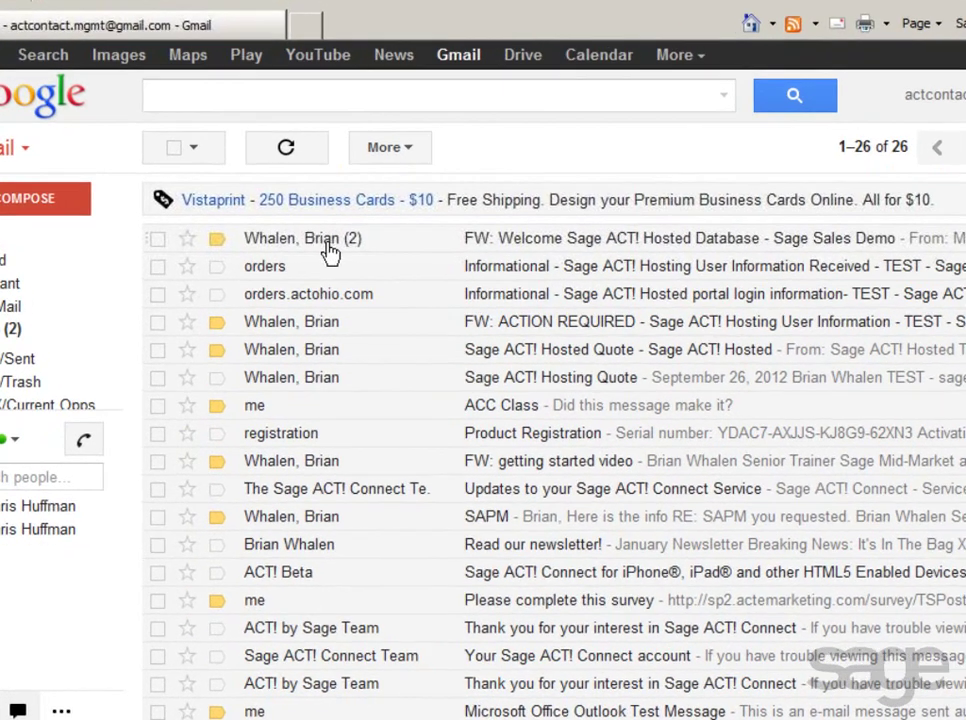
{"action": "left_click", "coordinate": [330, 254]}
{"action": "scroll", "coordinate": [480, 400], "scroll_direction": "down", "scroll_amount": 10}
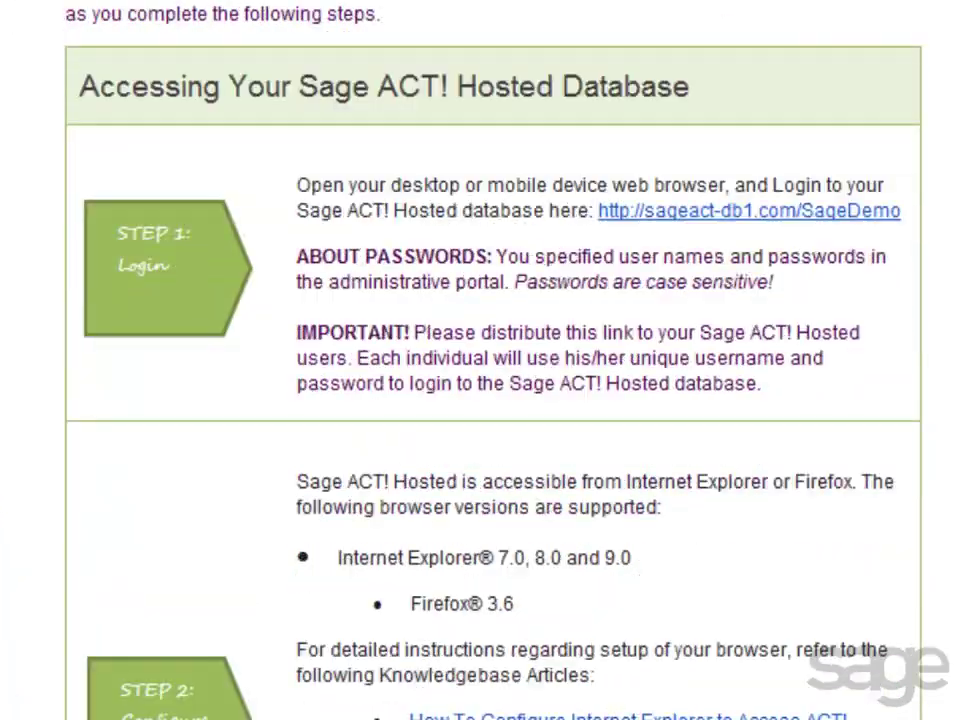
{"action": "scroll", "coordinate": [483, 360], "scroll_direction": "down", "scroll_amount": 10}
{"action": "scroll", "coordinate": [483, 360], "scroll_direction": "down", "scroll_amount": 1}
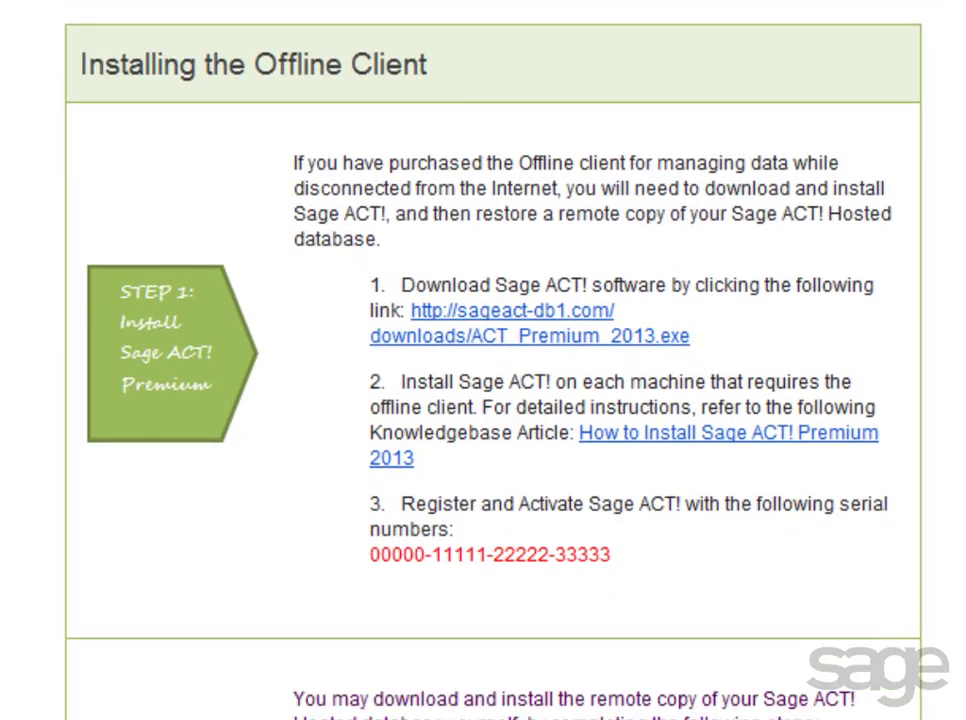
{"action": "scroll", "coordinate": [829, 268], "scroll_direction": "down", "scroll_amount": 7}
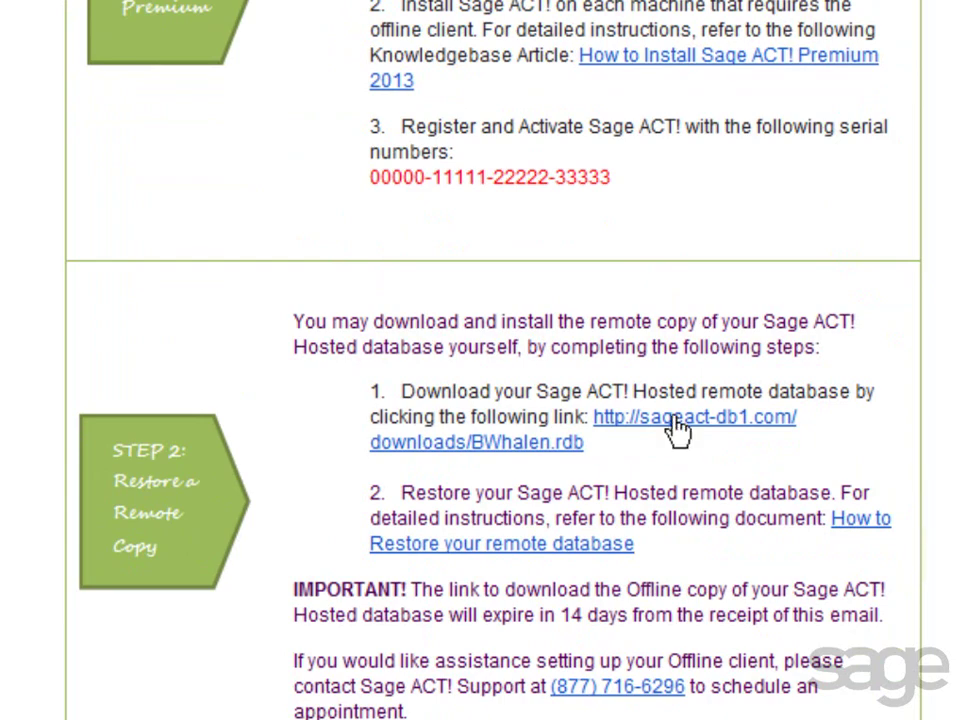
{"action": "left_click", "coordinate": [675, 421]}
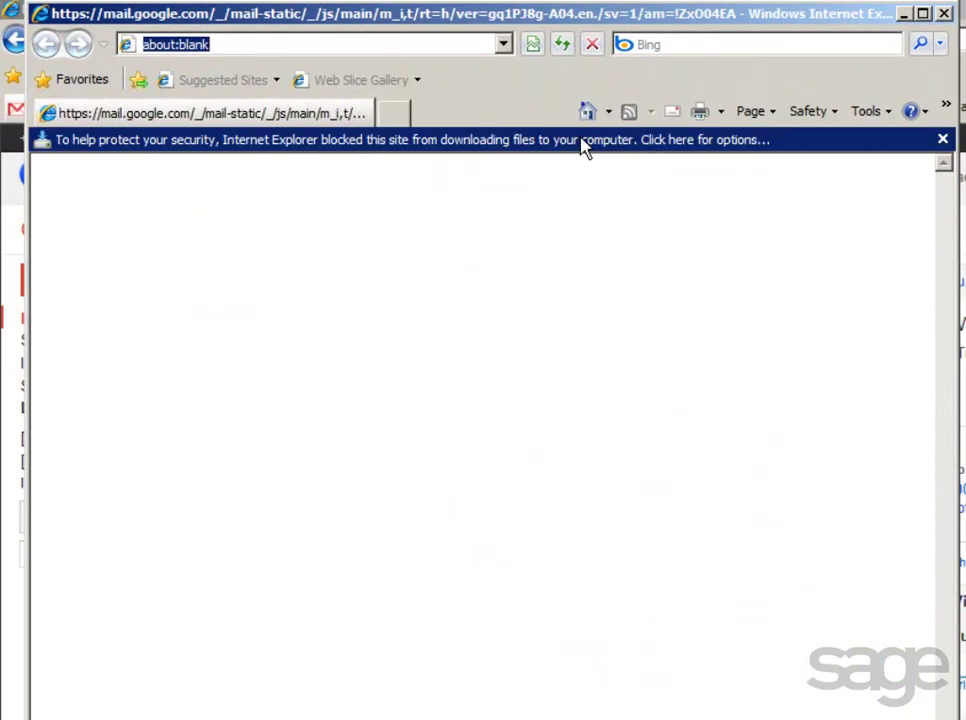
{"action": "left_click", "coordinate": [592, 147]}
{"action": "left_click", "coordinate": [627, 152]}
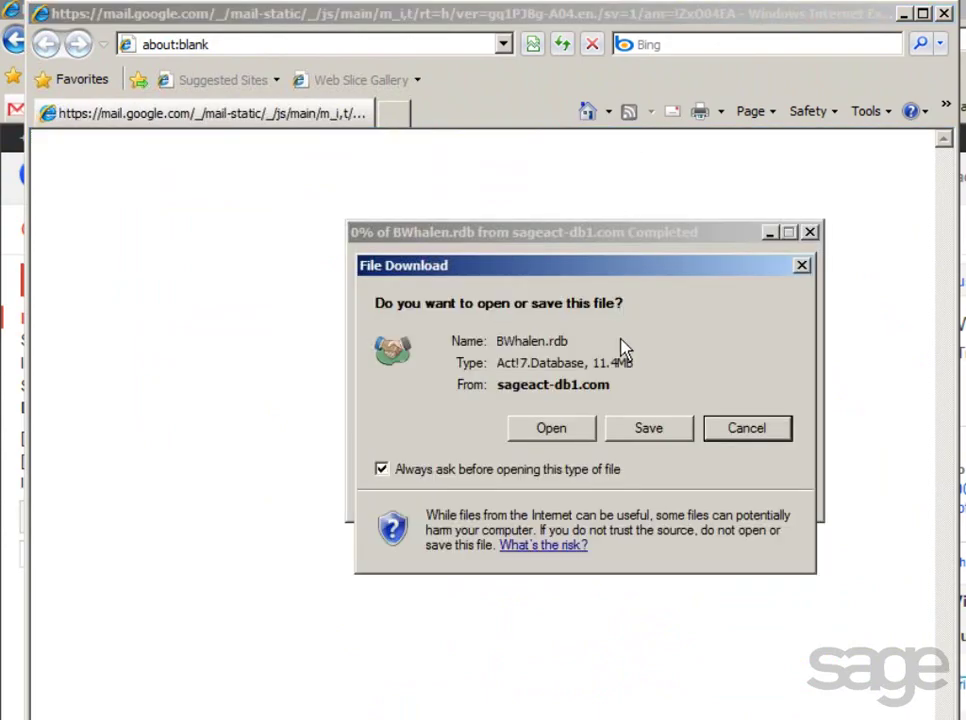
{"action": "left_click", "coordinate": [636, 432]}
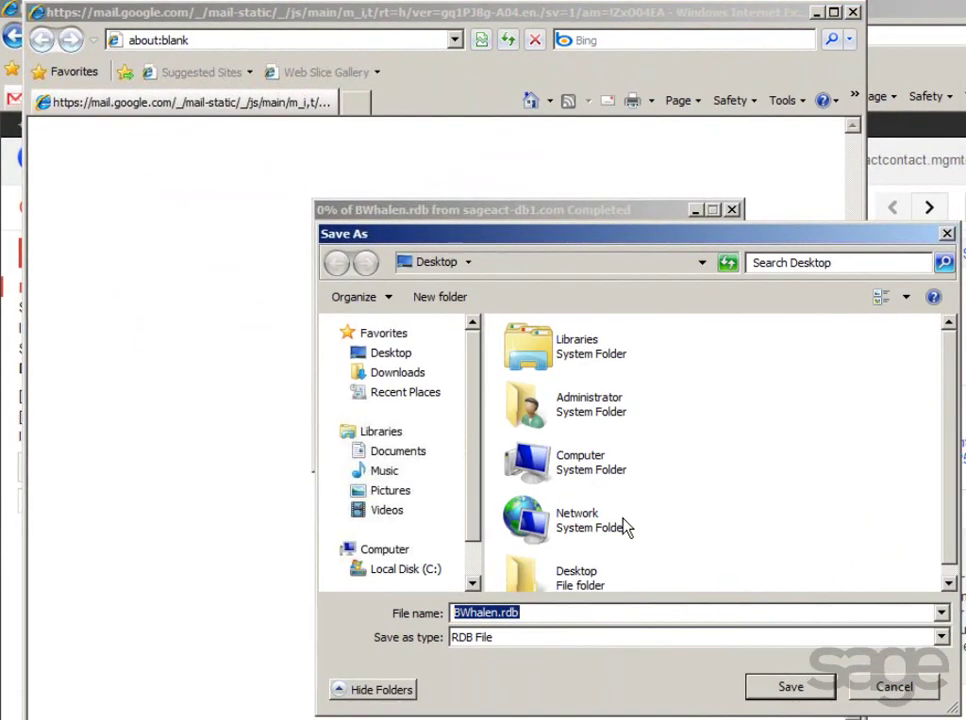
{"action": "left_click", "coordinate": [785, 686]}
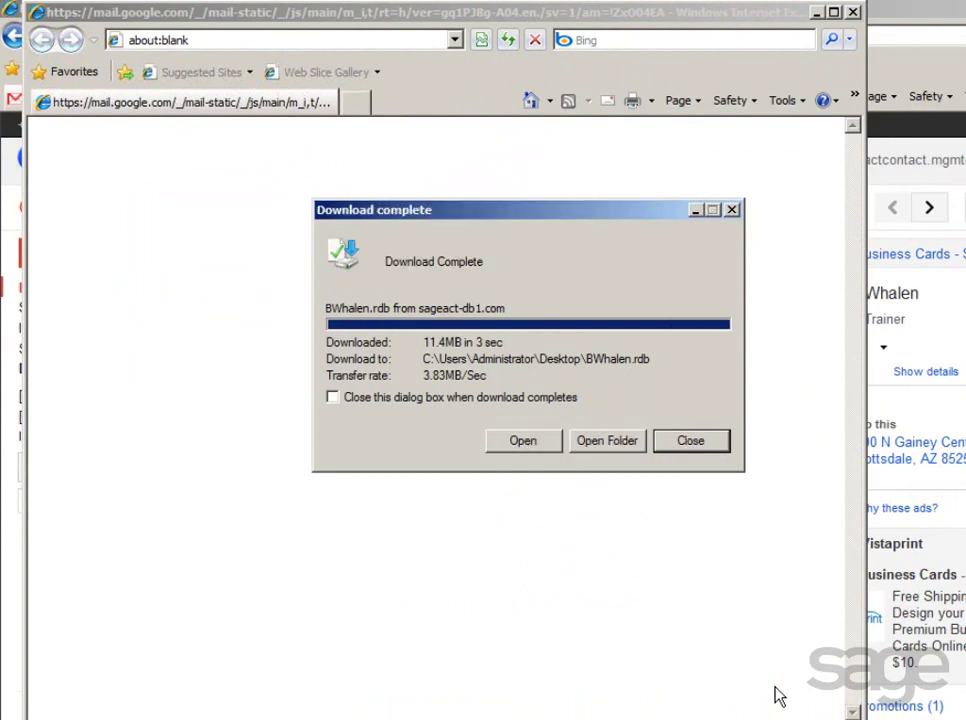
{"action": "left_click", "coordinate": [706, 446]}
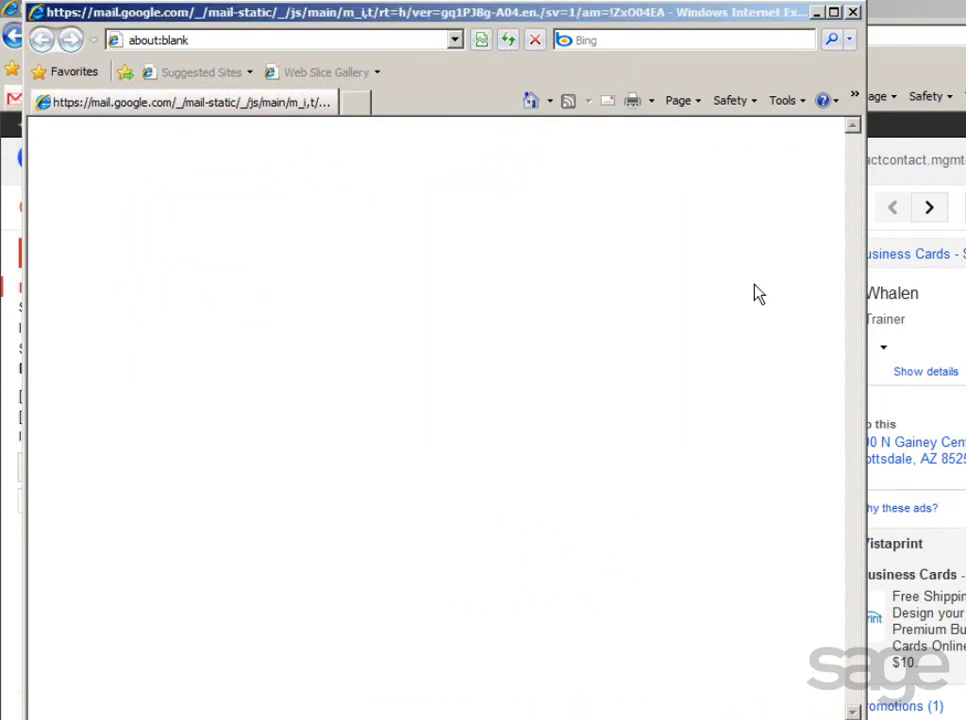
{"action": "left_click", "coordinate": [852, 13]}
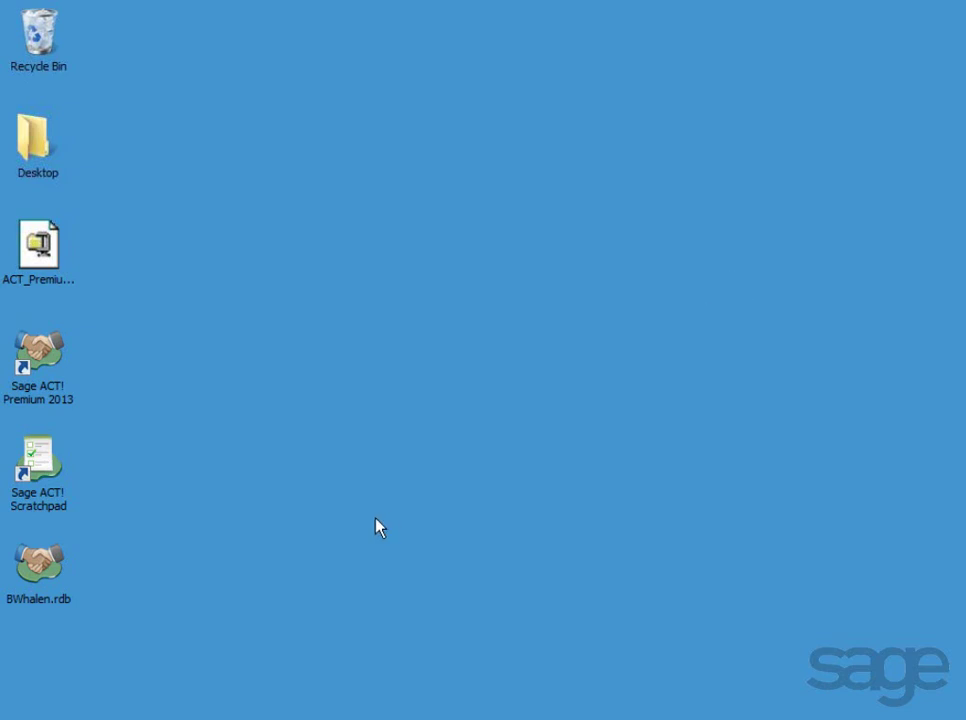
{"action": "left_click", "coordinate": [48, 600]}
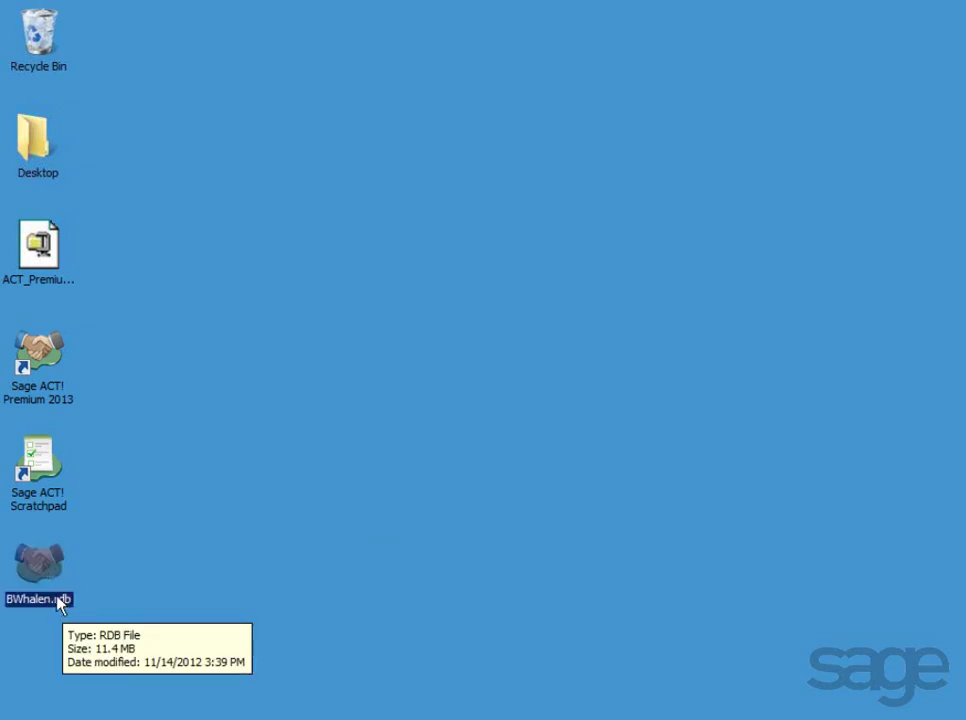
{"action": "double_click", "coordinate": [39, 568]}
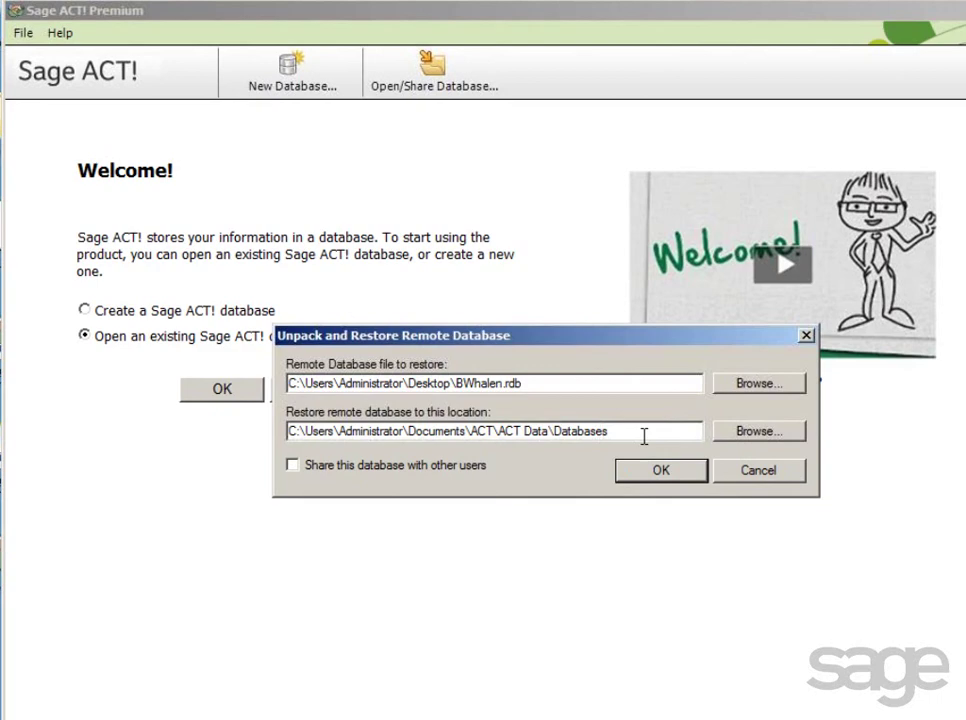
{"action": "left_click", "coordinate": [660, 474]}
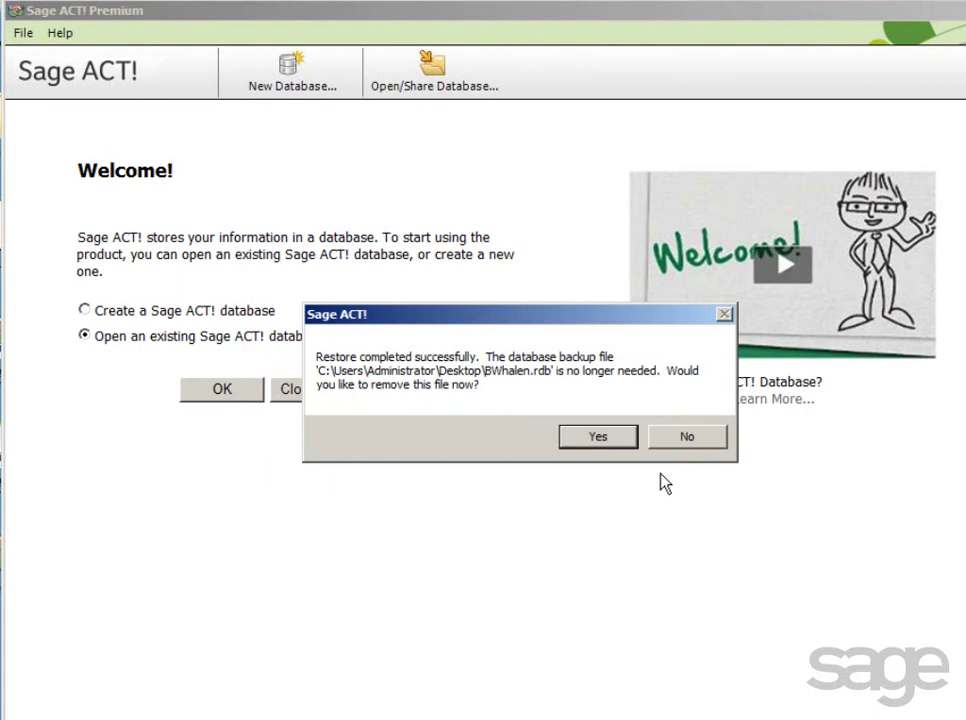
{"action": "left_click", "coordinate": [595, 438]}
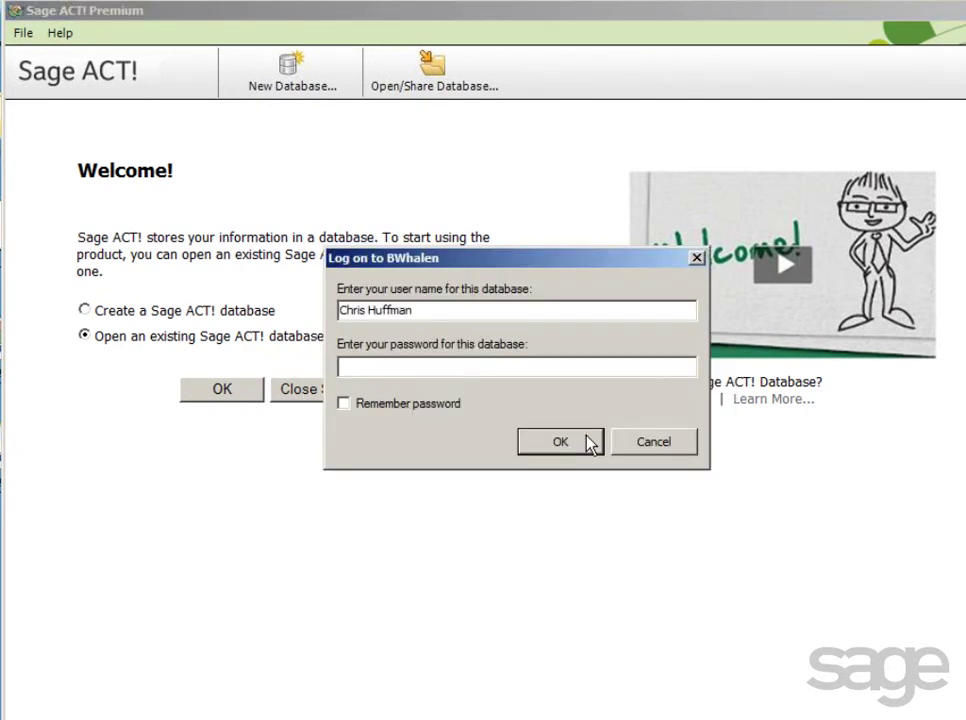
{"action": "type", "text": "*********"}
{"action": "left_click", "coordinate": [557, 446]}
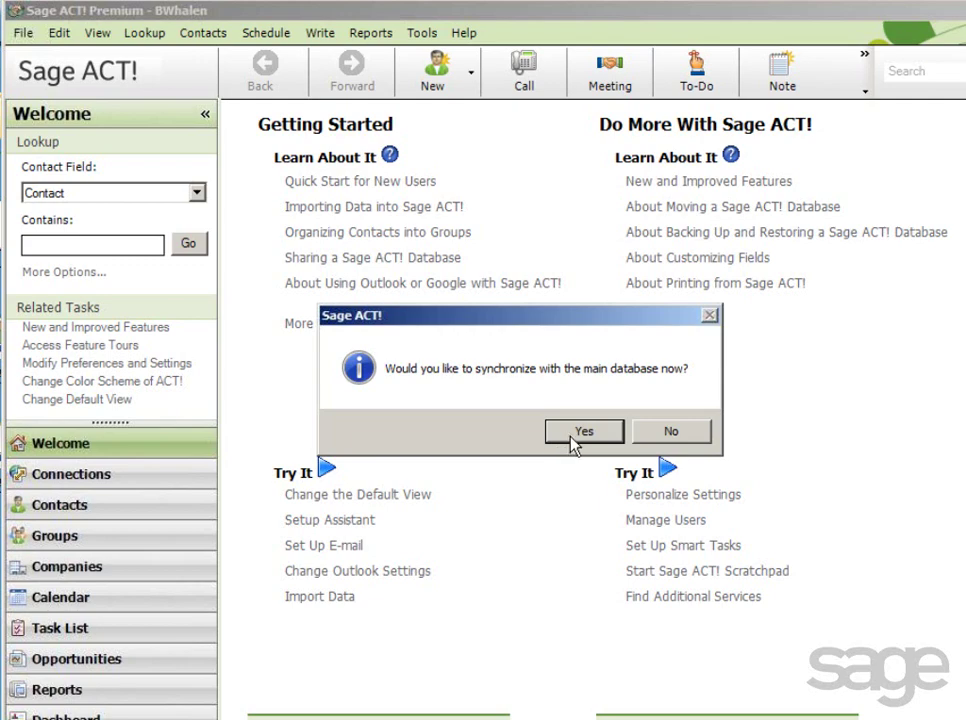
{"action": "left_click", "coordinate": [580, 433]}
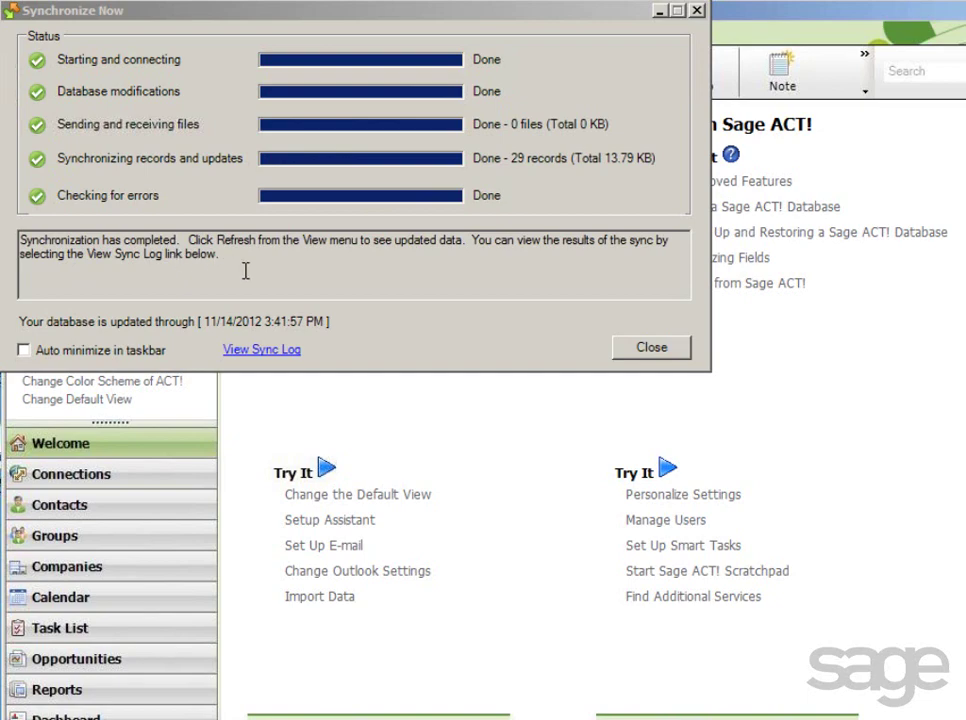
{"action": "left_click", "coordinate": [264, 351]}
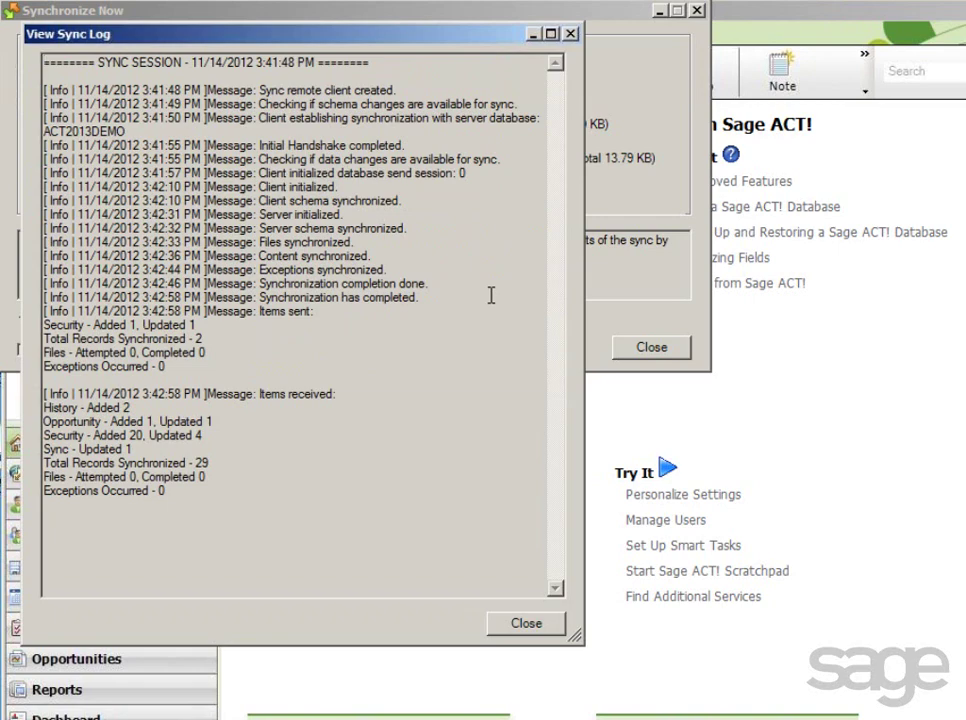
{"action": "left_click", "coordinate": [540, 628]}
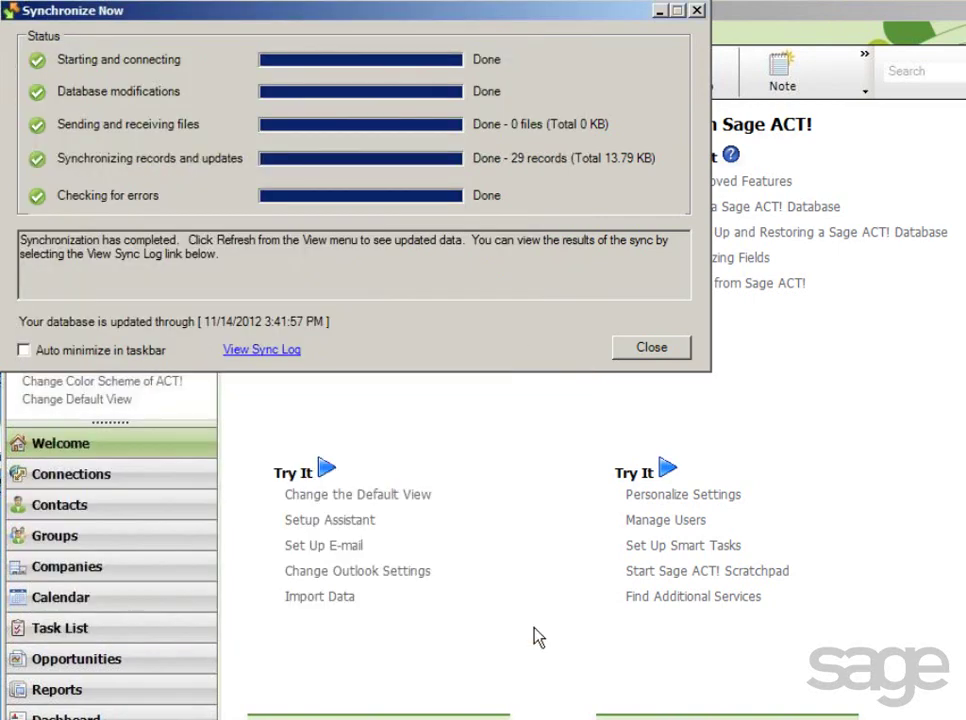
{"action": "left_click", "coordinate": [648, 349]}
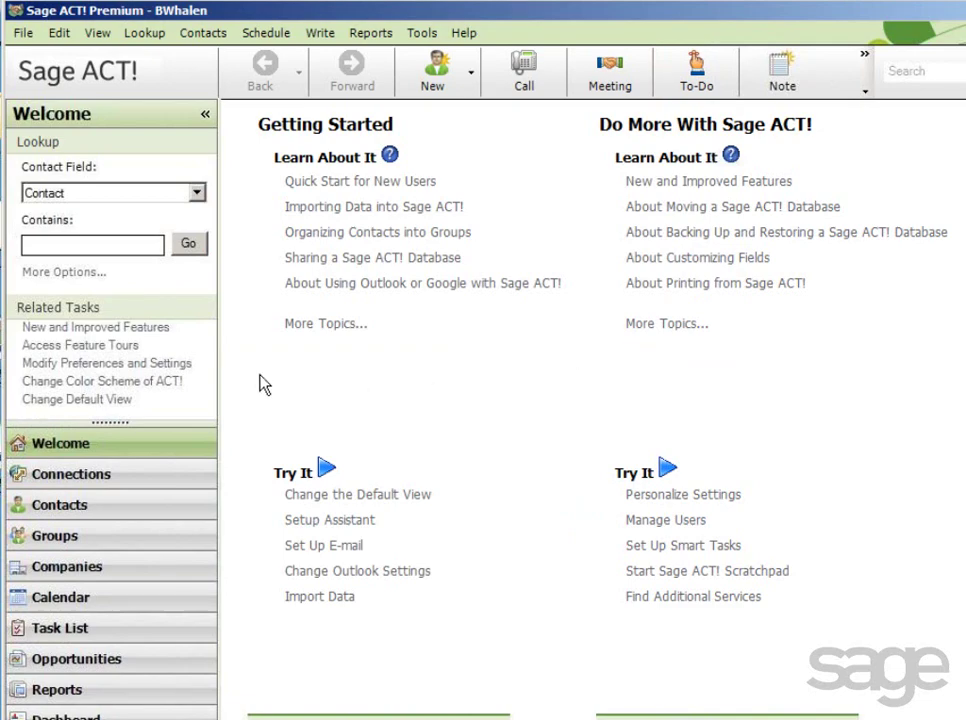
Add and save a new contact record in the Contacts view.
{"action": "left_click", "coordinate": [32, 507]}
{"action": "left_click", "coordinate": [436, 72]}
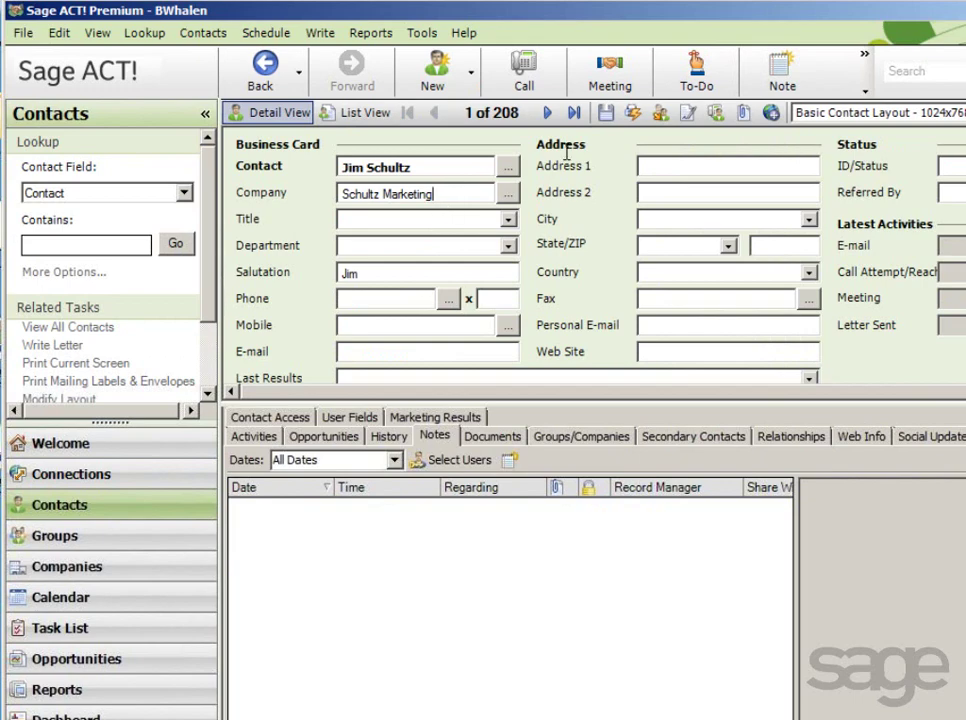
{"action": "left_click", "coordinate": [605, 112]}
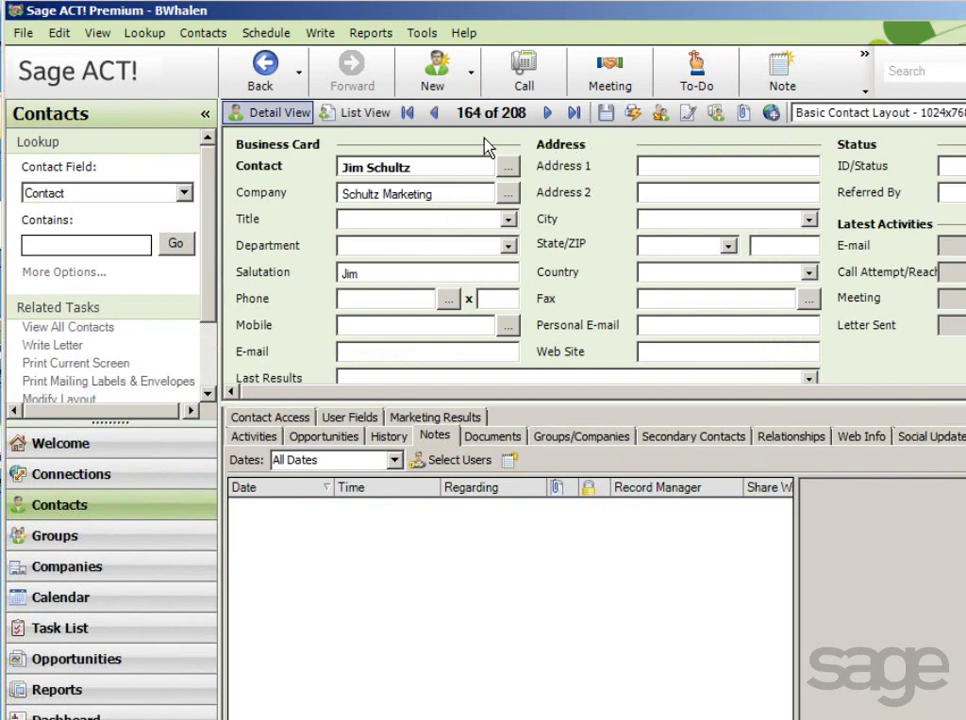
Run Synchronize Now again, sending and receiving 4 records (2.29 KB).
{"action": "left_click", "coordinate": [424, 34]}
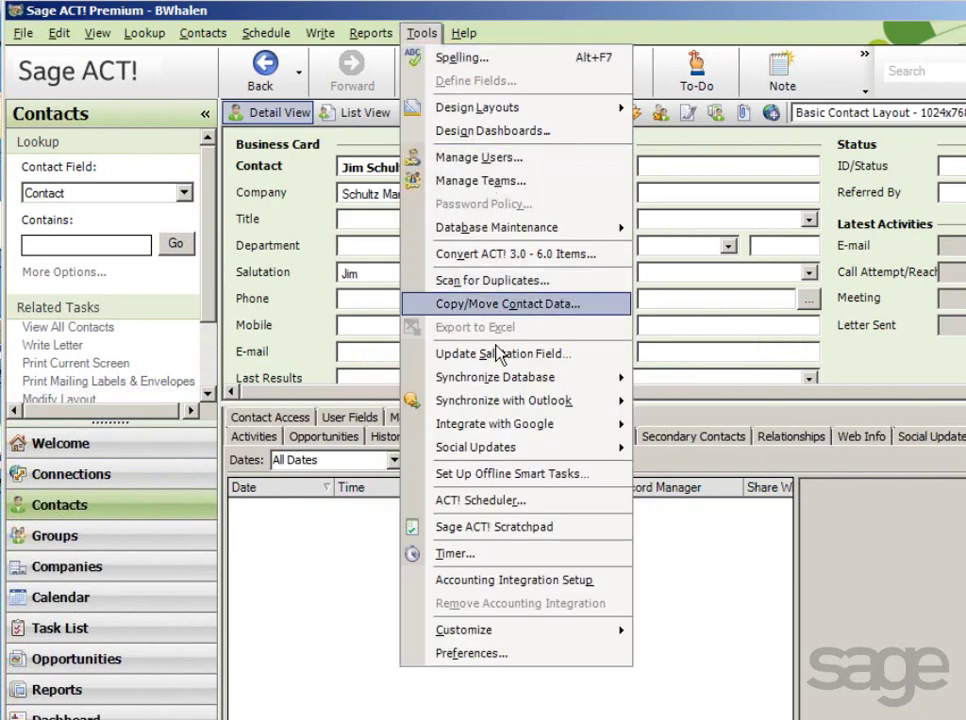
{"action": "mouse_move", "coordinate": [492, 376]}
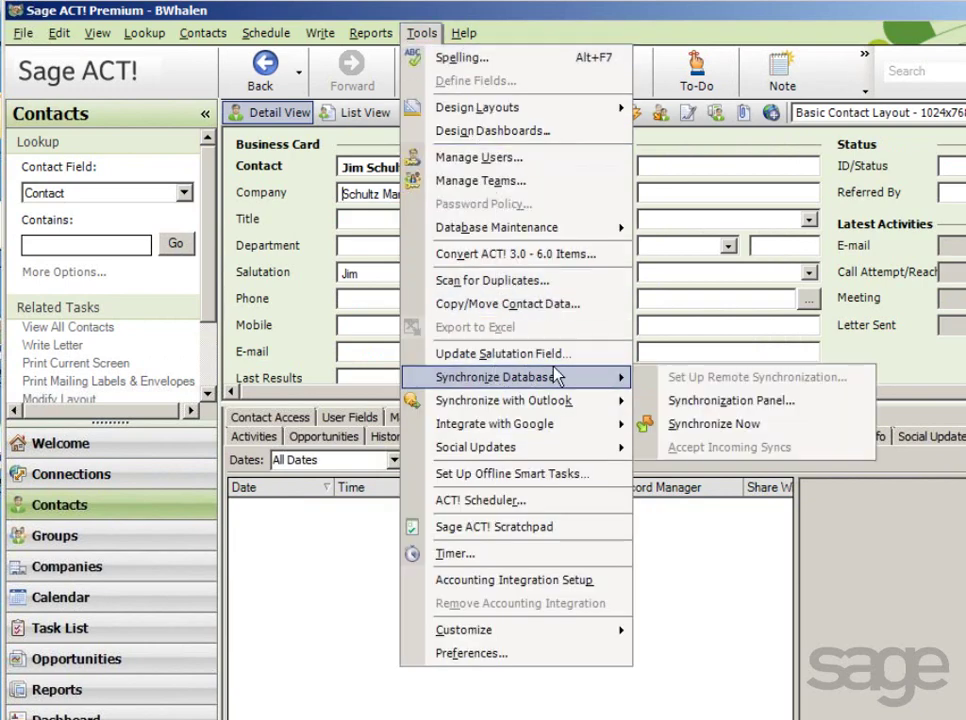
{"action": "left_click", "coordinate": [695, 425]}
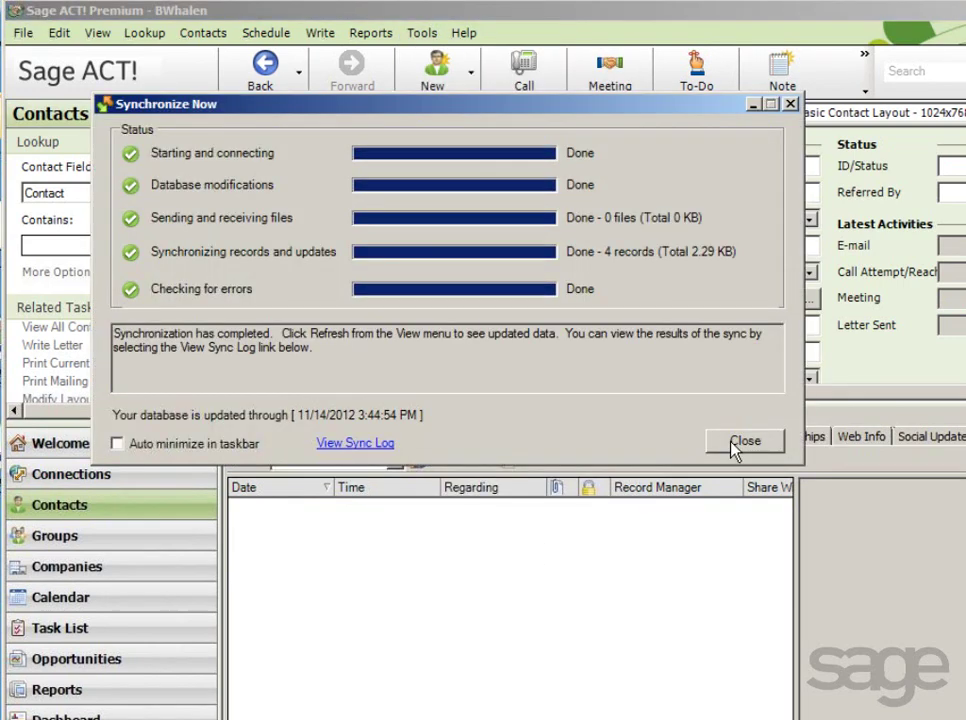
{"action": "left_click", "coordinate": [735, 446]}
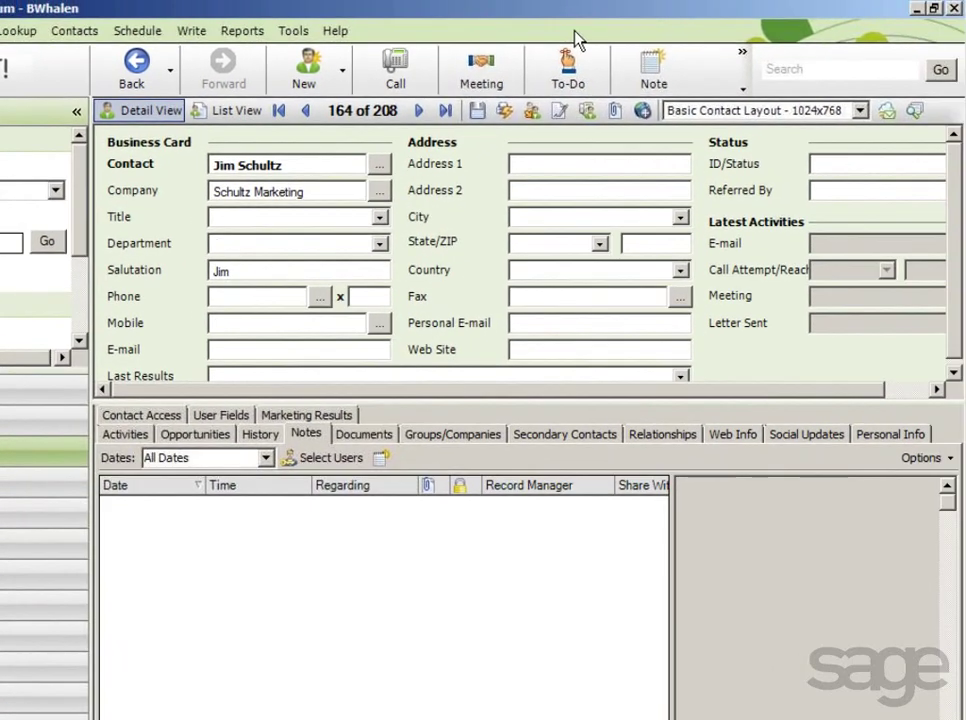
Launch ACT! Scheduler from Tools and begin creating a new task.
{"action": "left_click", "coordinate": [293, 31]}
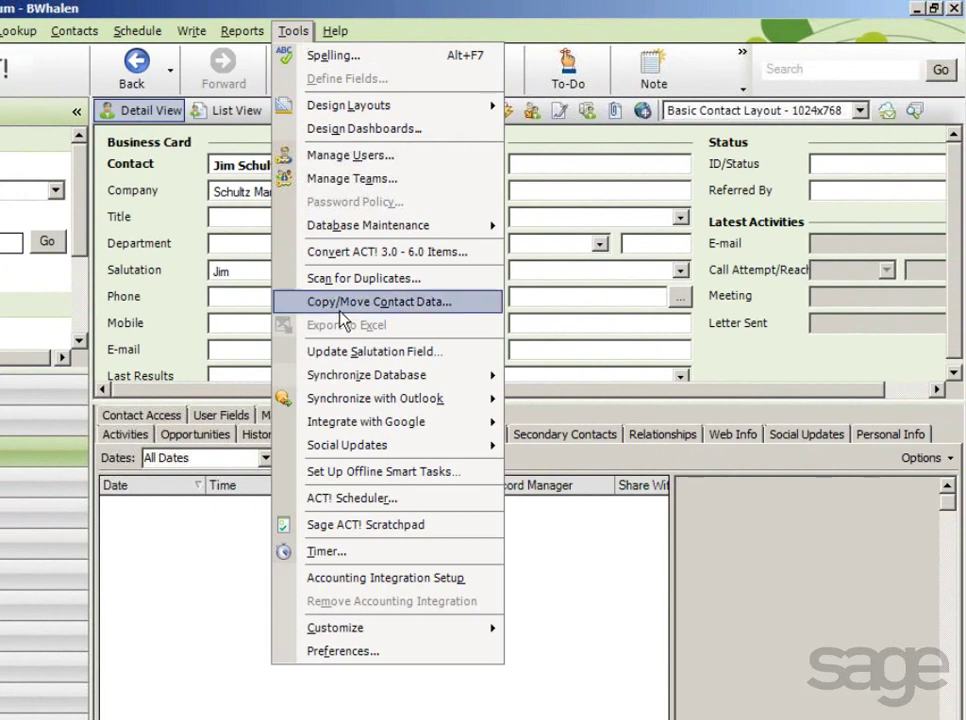
{"action": "left_click", "coordinate": [350, 500]}
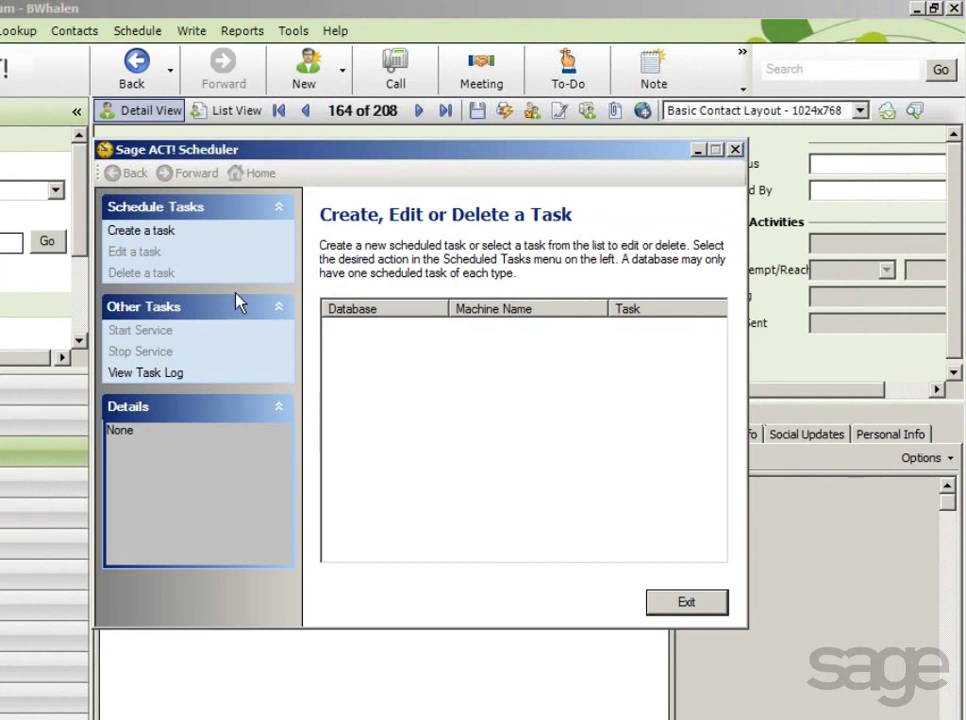
{"action": "left_click", "coordinate": [135, 232]}
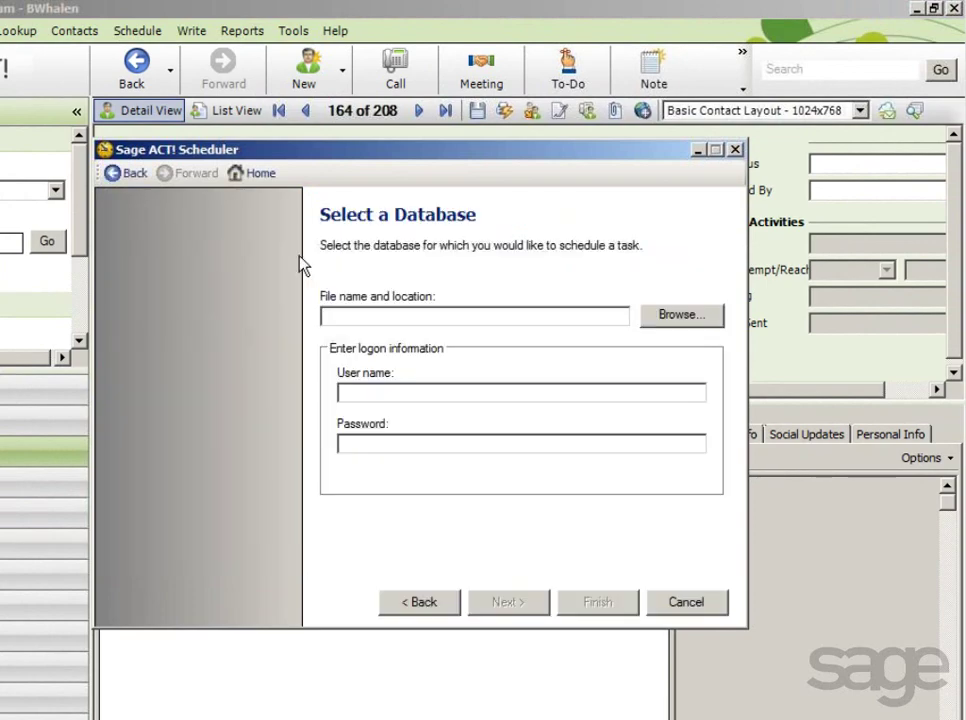
{"action": "left_click", "coordinate": [664, 318]}
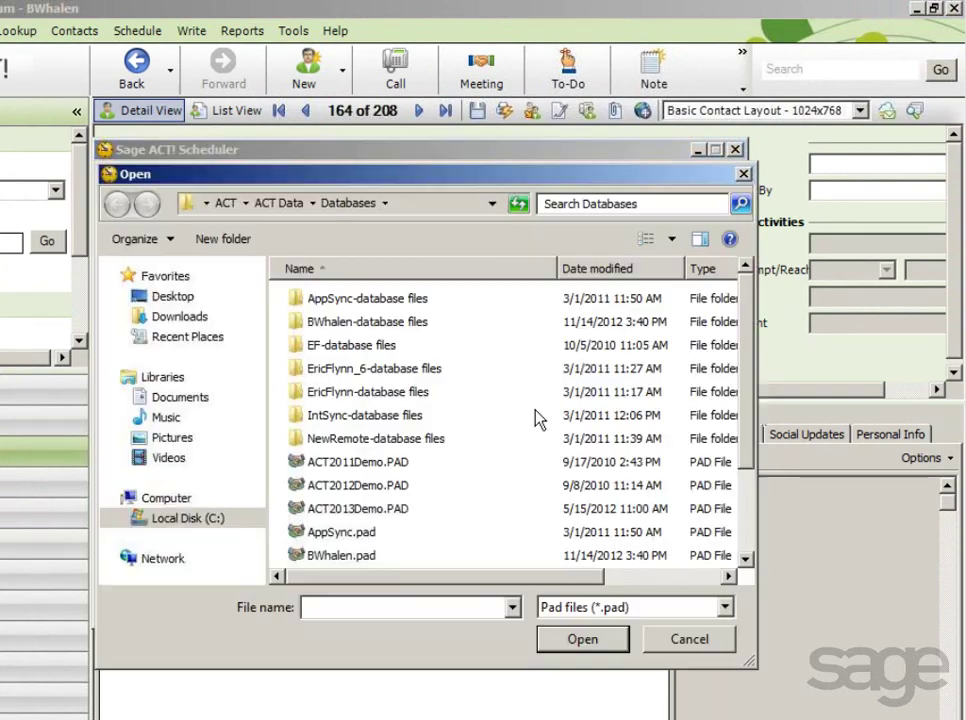
{"action": "left_click", "coordinate": [361, 555]}
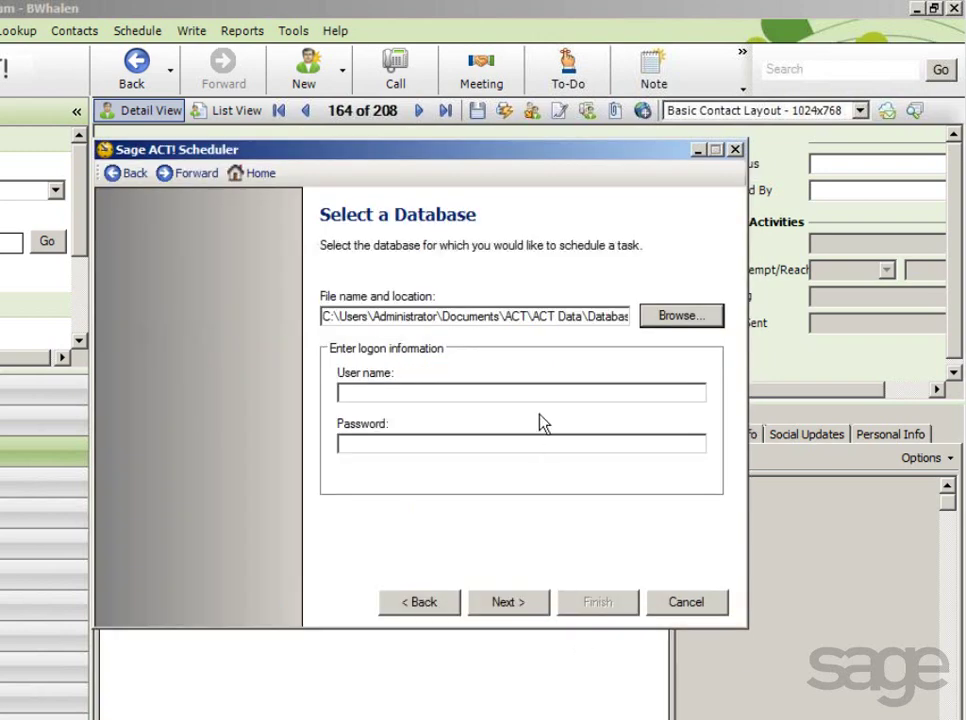
{"action": "left_click", "coordinate": [530, 391]}
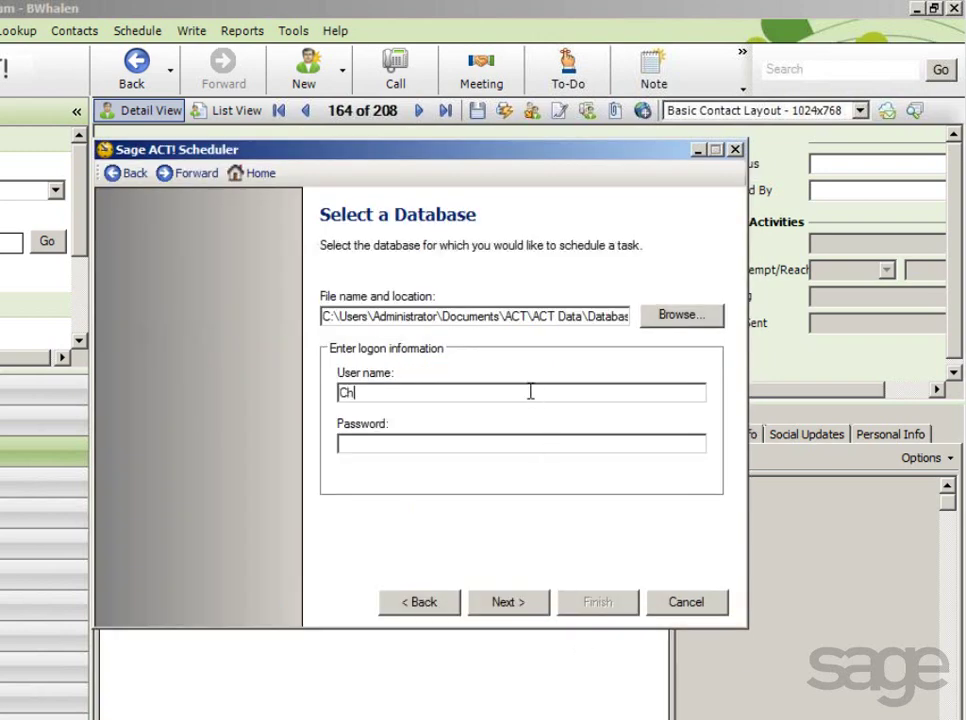
{"action": "key", "text": "Tab"}
{"action": "type", "text": "********"}
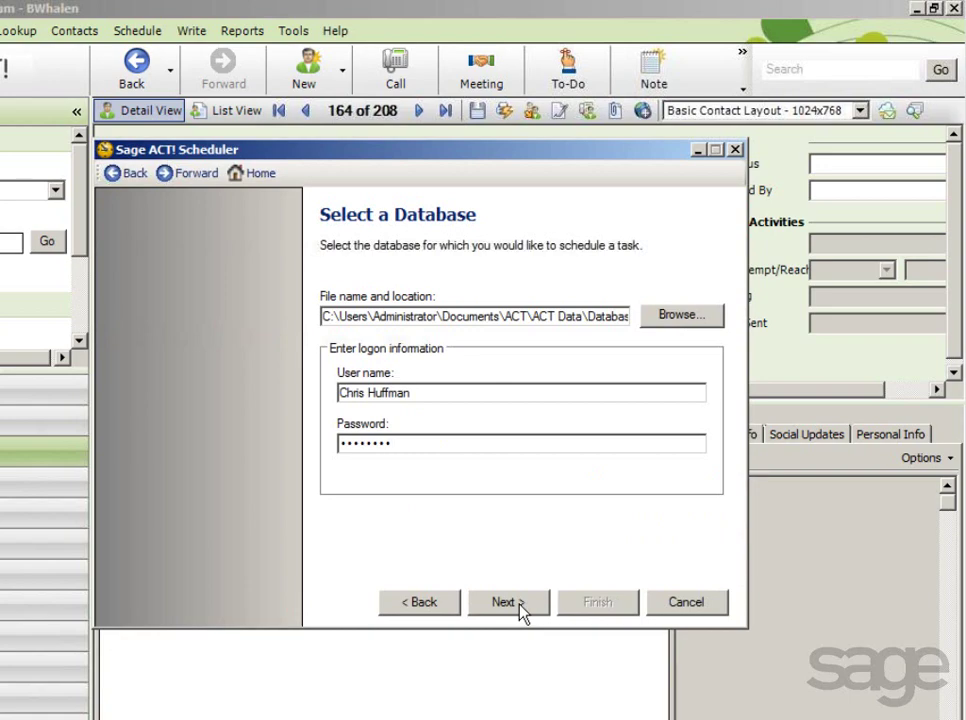
{"action": "left_click", "coordinate": [508, 602]}
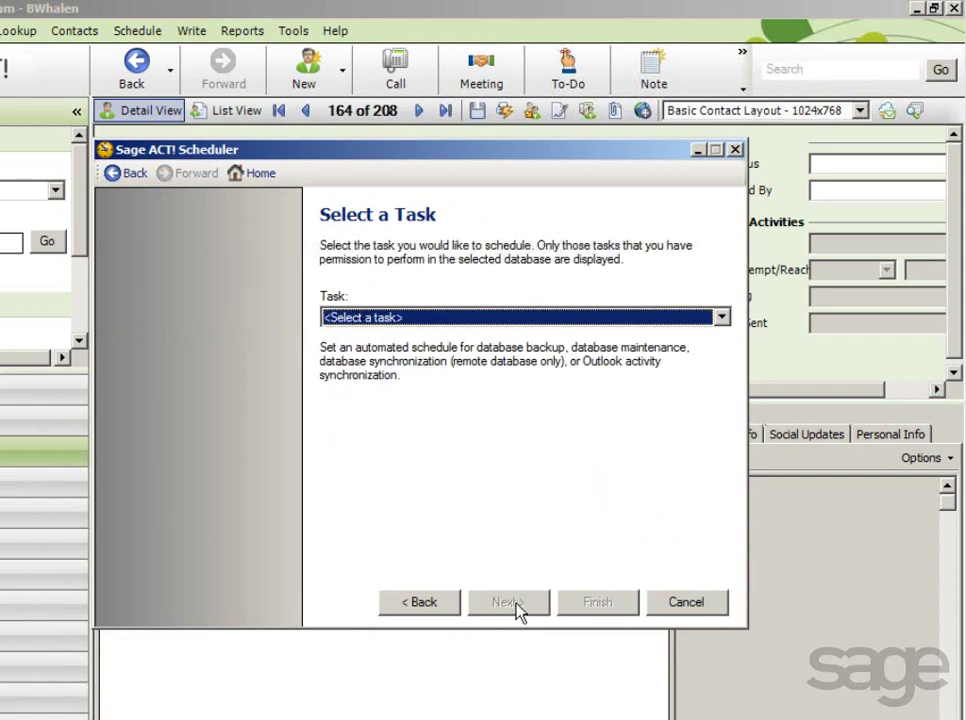
Choose Database synchronization (remote database only) as the scheduled task.
{"action": "left_click", "coordinate": [722, 318]}
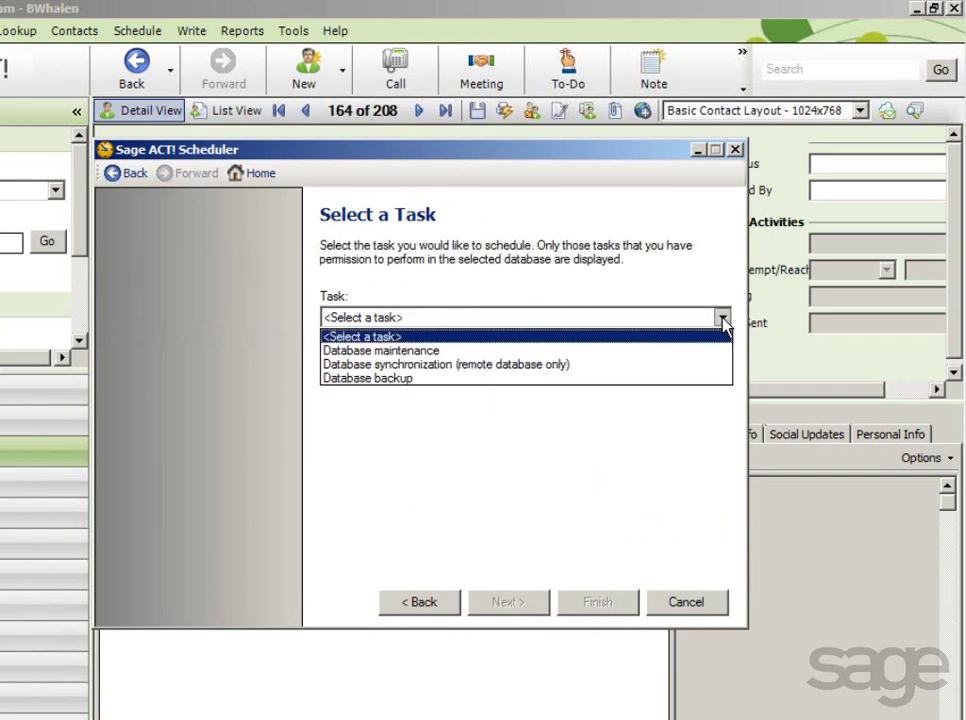
{"action": "left_click", "coordinate": [470, 366]}
{"action": "left_click", "coordinate": [470, 366]}
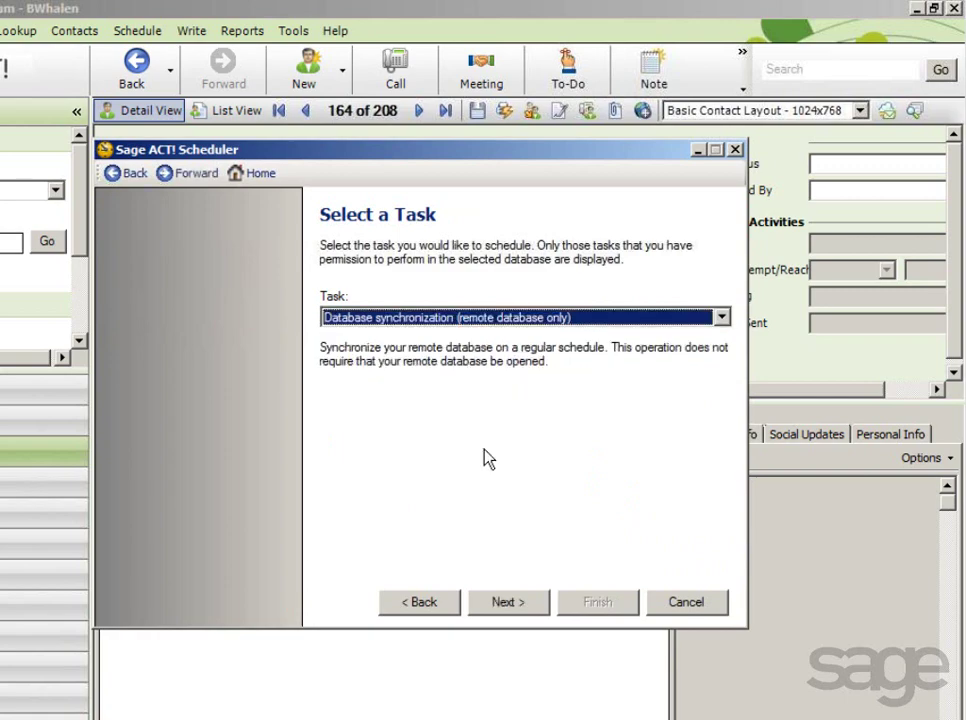
{"action": "left_click", "coordinate": [509, 604]}
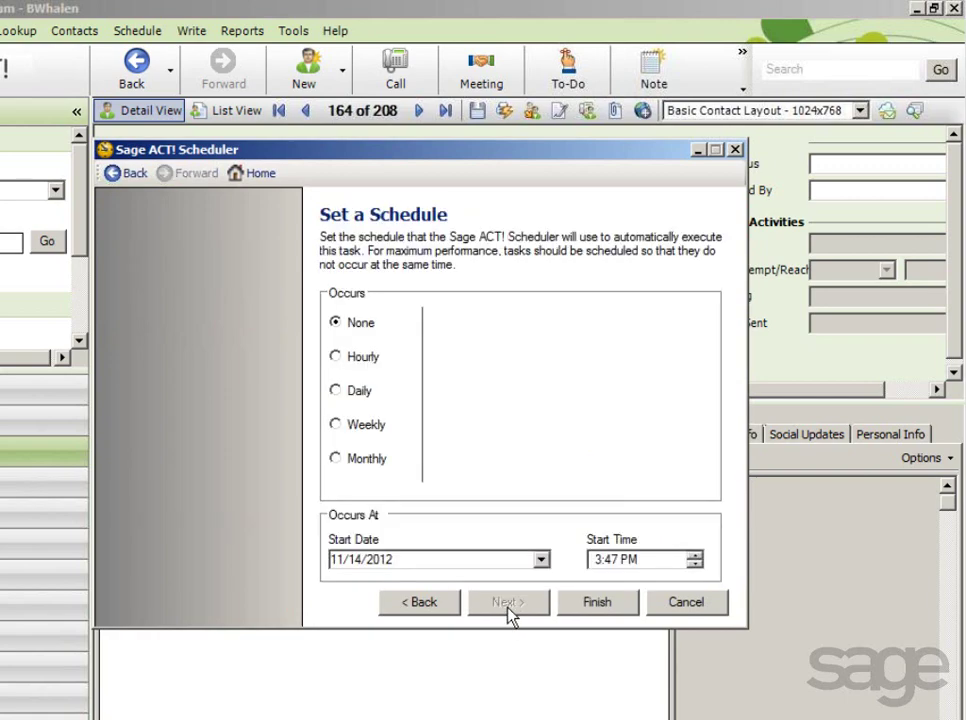
Schedule the sync hourly every 2 hours, save the task, and exit the Scheduler.
{"action": "left_click", "coordinate": [336, 358]}
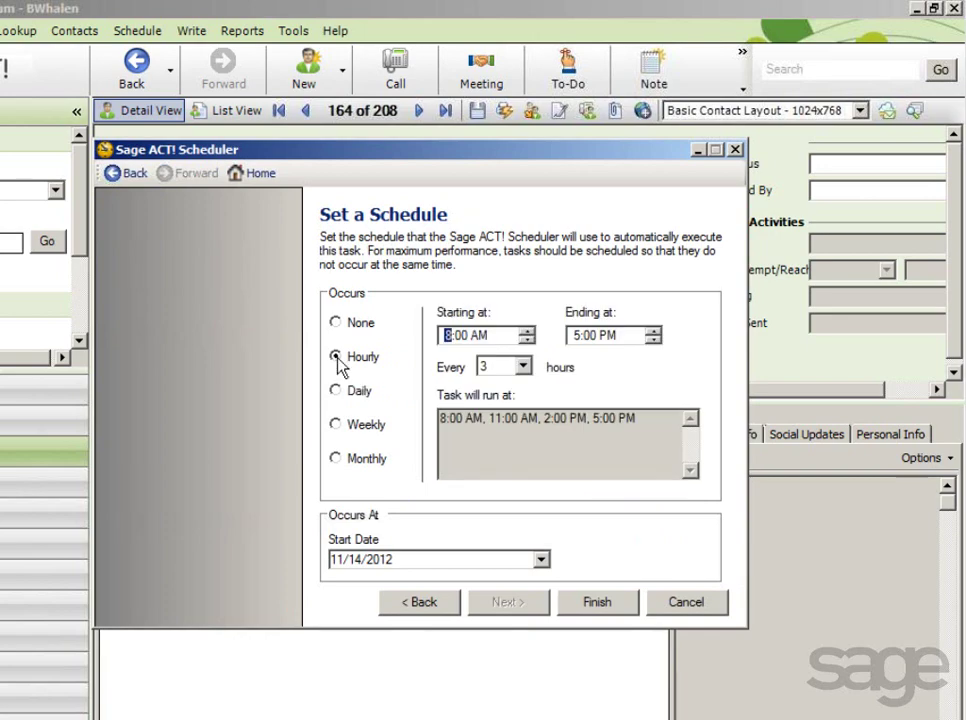
{"action": "left_click", "coordinate": [522, 366]}
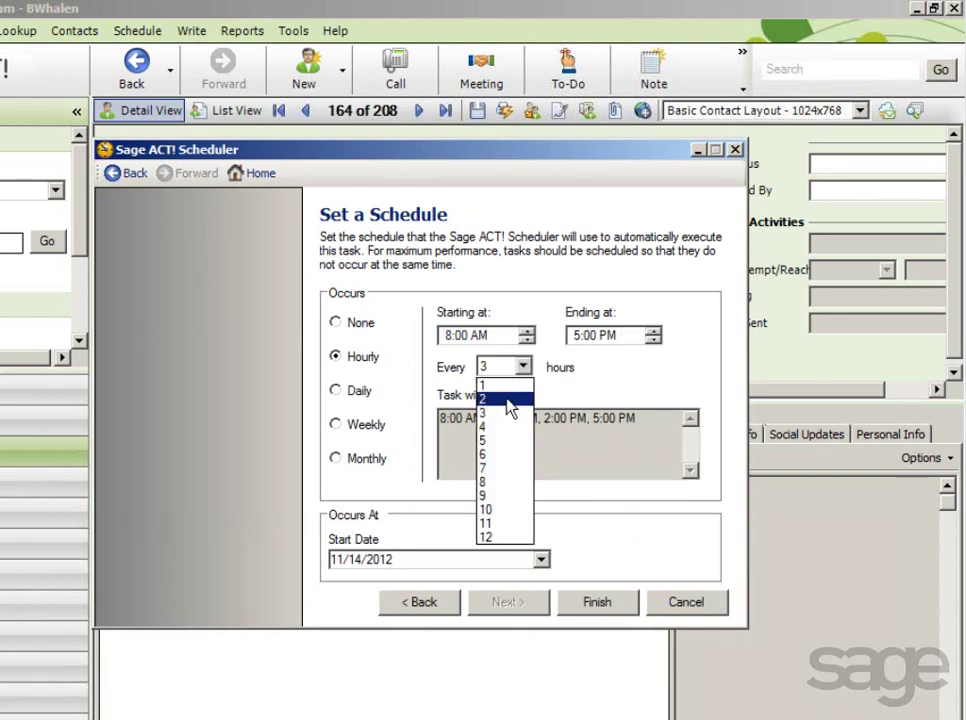
{"action": "left_click", "coordinate": [500, 397]}
{"action": "left_click", "coordinate": [585, 610]}
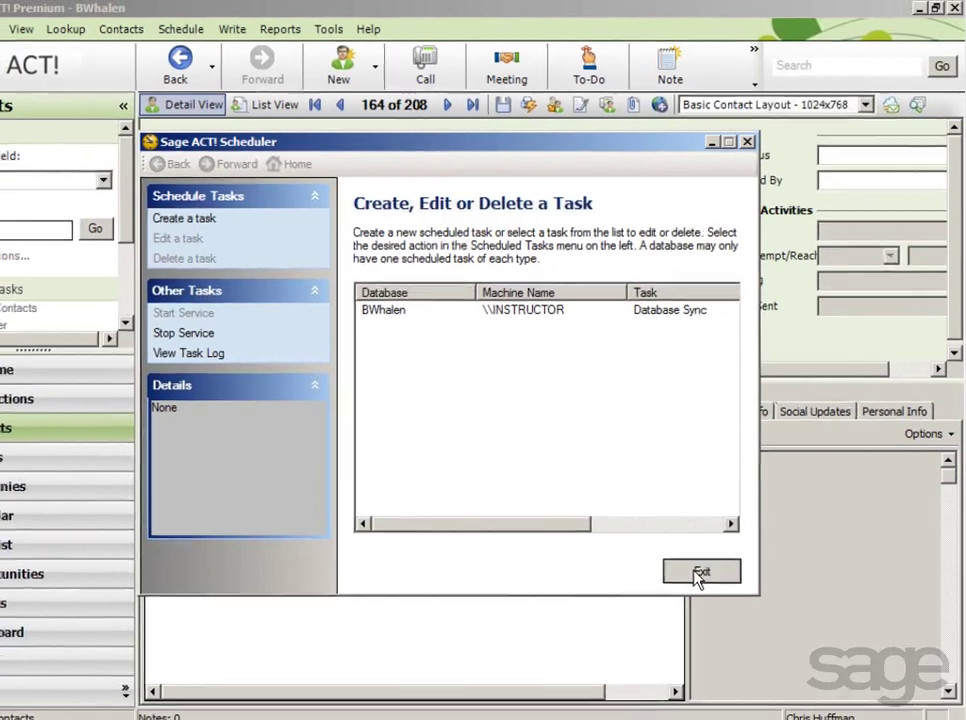
{"action": "left_click", "coordinate": [686, 603]}
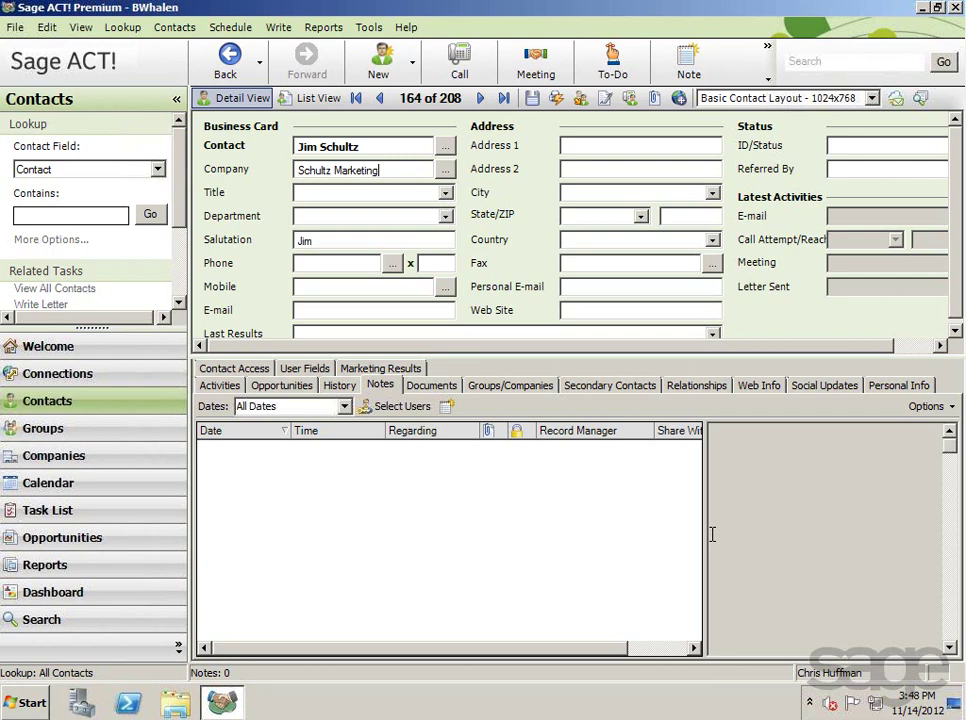
{"action": "left_click", "coordinate": [369, 27]}
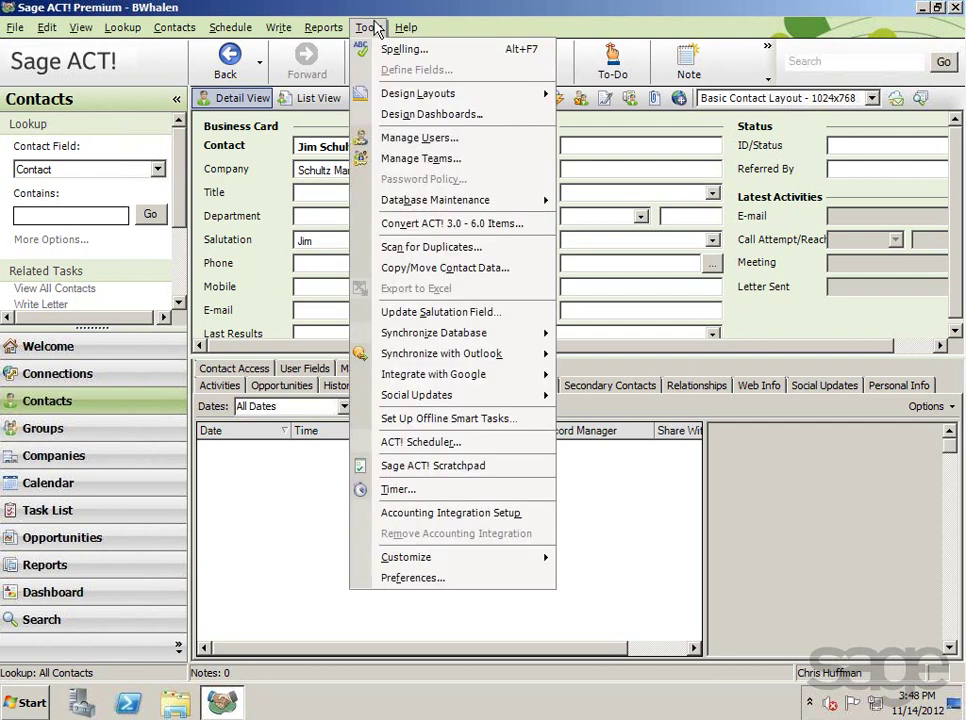
{"action": "mouse_move", "coordinate": [398, 335]}
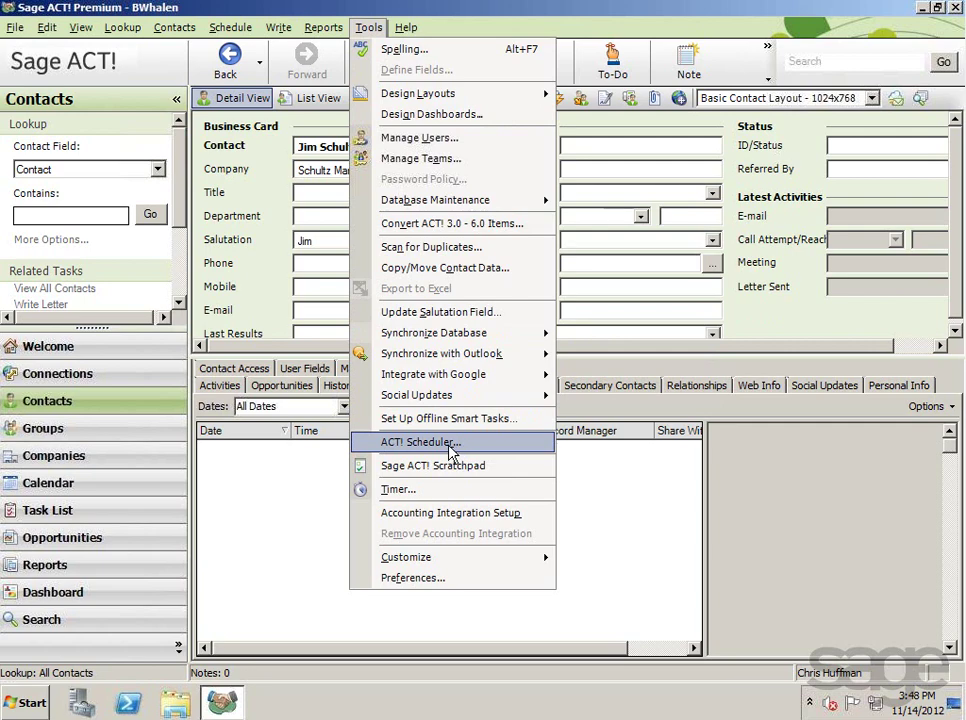
{"action": "left_click", "coordinate": [754, 485]}
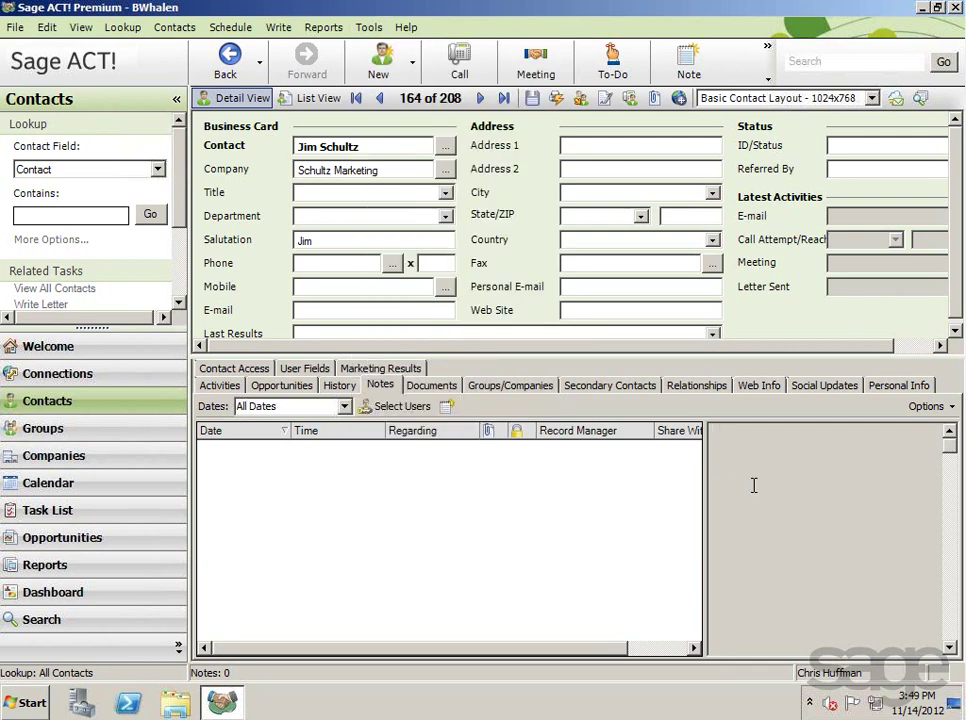